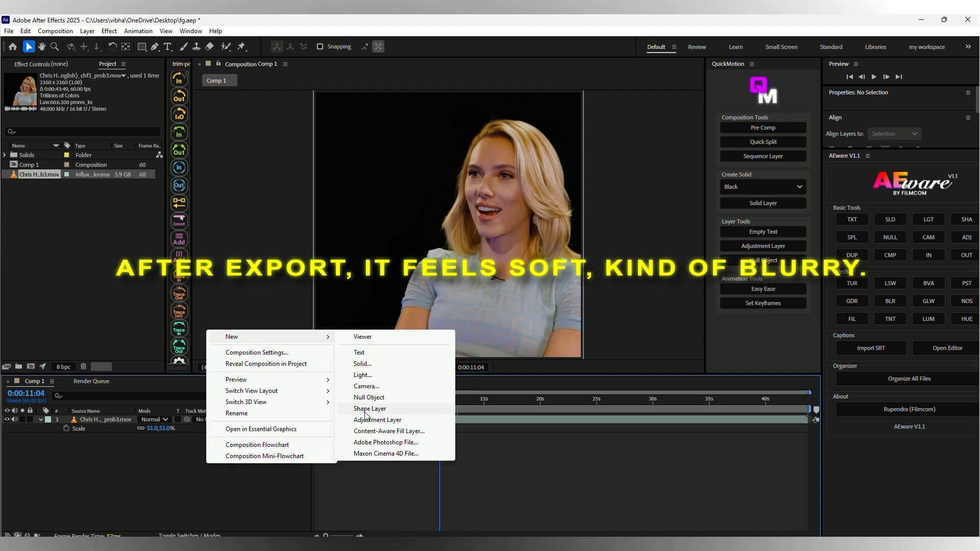
- Add an adjustment layer above the video clip in Comp 1 and apply the BCC+Magic Sharp effect to it
{"action": "left_click", "coordinate": [367, 419]}
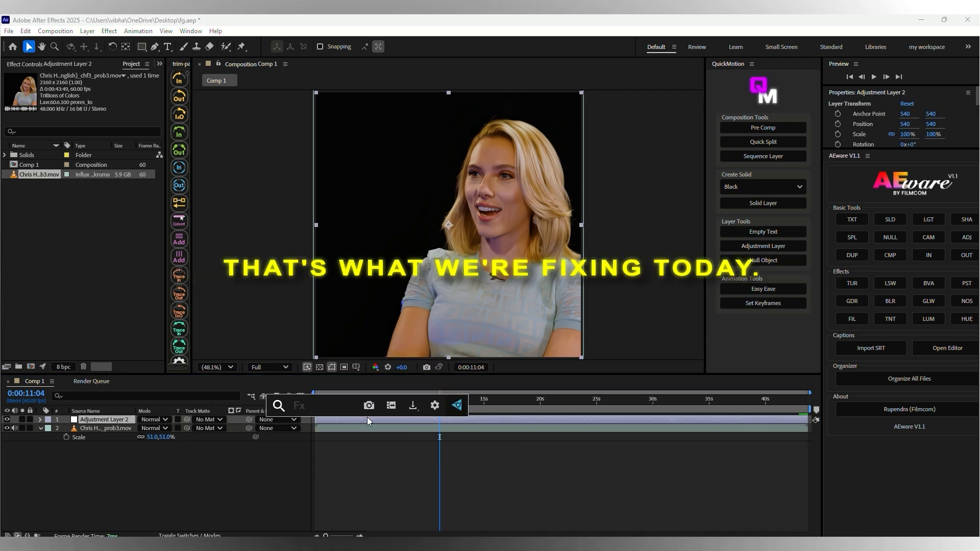
{"action": "type", "text": "magic"}
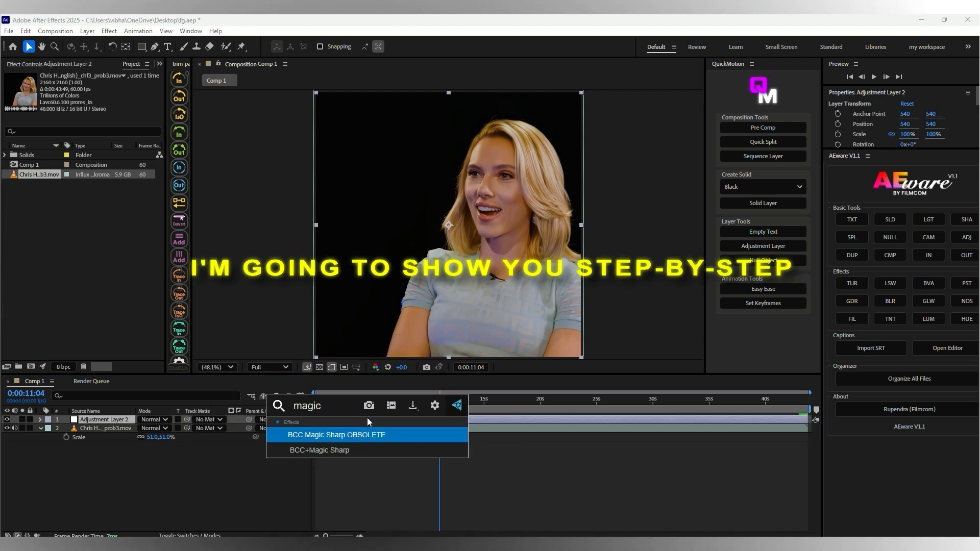
{"action": "left_click", "coordinate": [360, 447]}
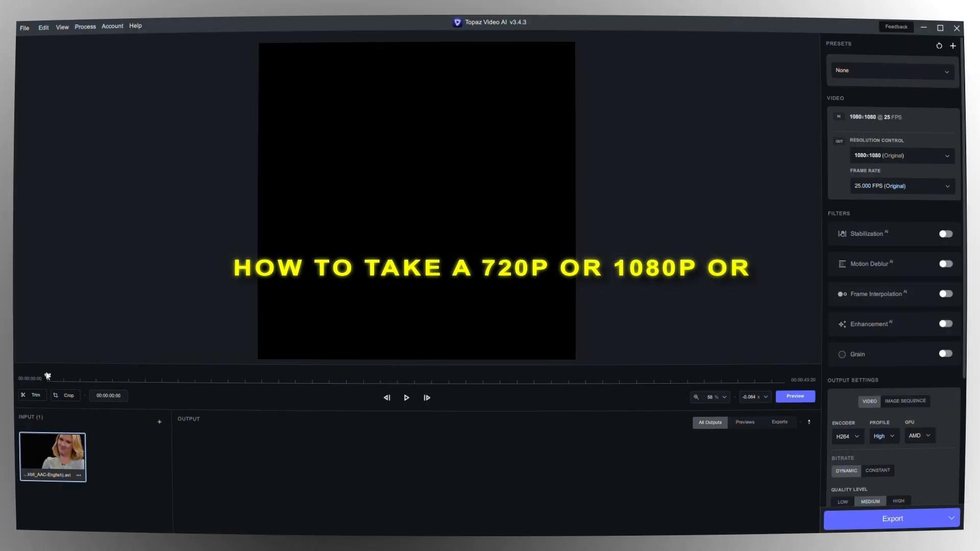
- In Topaz Video AI, move the playhead to 00:00:06:14 and set the output to 2160x2160 (2x Upscale) at 60 FPS
{"action": "left_click_drag", "start_coordinate": [48, 377], "coordinate": [156, 378]}
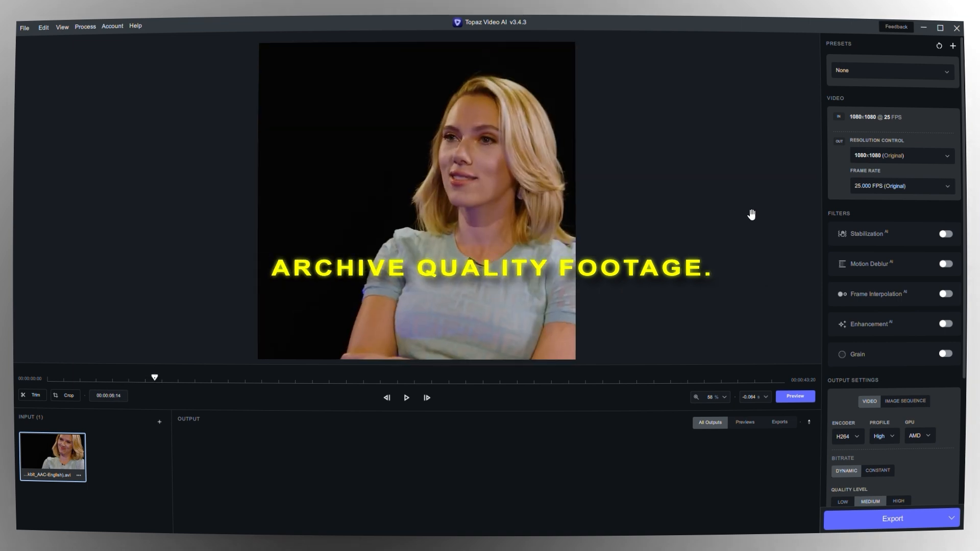
{"action": "left_click", "coordinate": [878, 155]}
{"action": "left_click", "coordinate": [878, 189]}
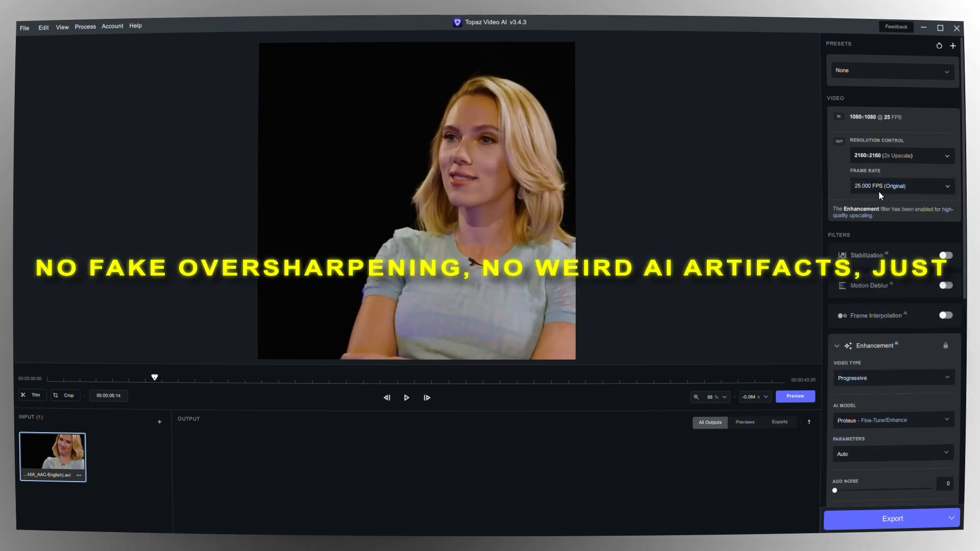
{"action": "left_click", "coordinate": [877, 191]}
{"action": "left_click", "coordinate": [877, 327]}
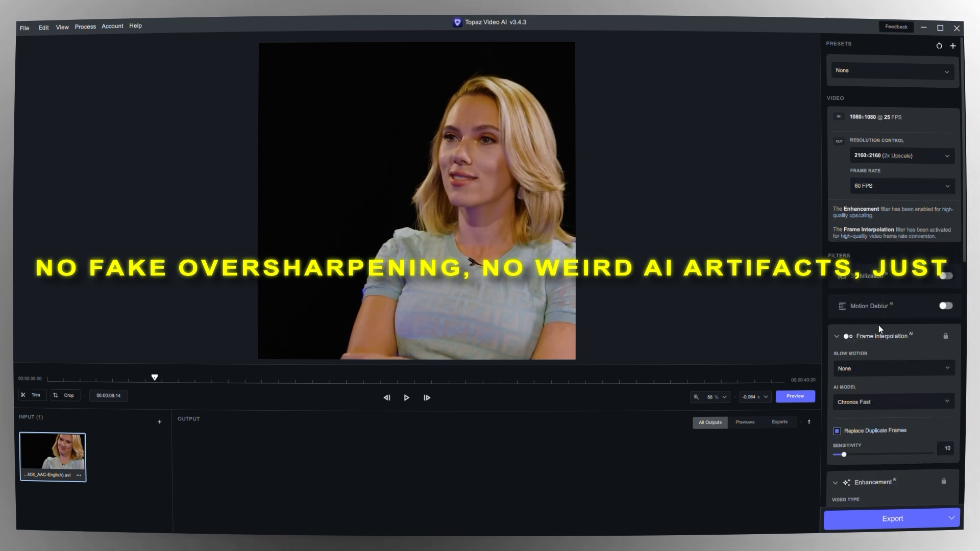
- Switch the Enhancement parameters to Manual, then set Revert Compression to 100 and Improve Detail to 56
{"action": "scroll", "coordinate": [886, 311], "scroll_direction": "down", "scroll_amount": 3}
{"action": "scroll", "coordinate": [932, 185], "scroll_direction": "down", "scroll_amount": 2}
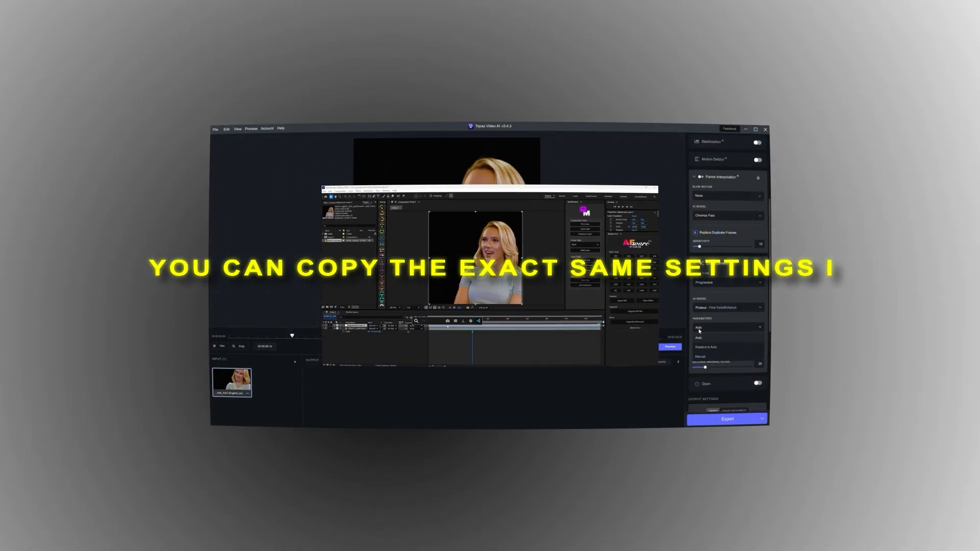
{"action": "type", "text": "gic"}
{"action": "scroll", "coordinate": [706, 355], "scroll_direction": "down", "scroll_amount": 1}
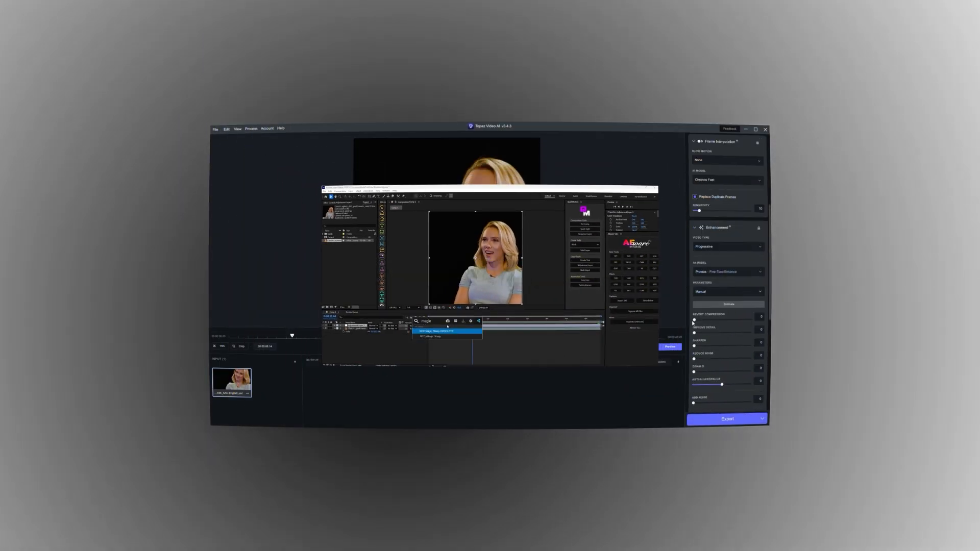
{"action": "left_click_drag", "start_coordinate": [694, 321], "coordinate": [763, 326]}
{"action": "left_click_drag", "start_coordinate": [694, 334], "coordinate": [728, 335]}
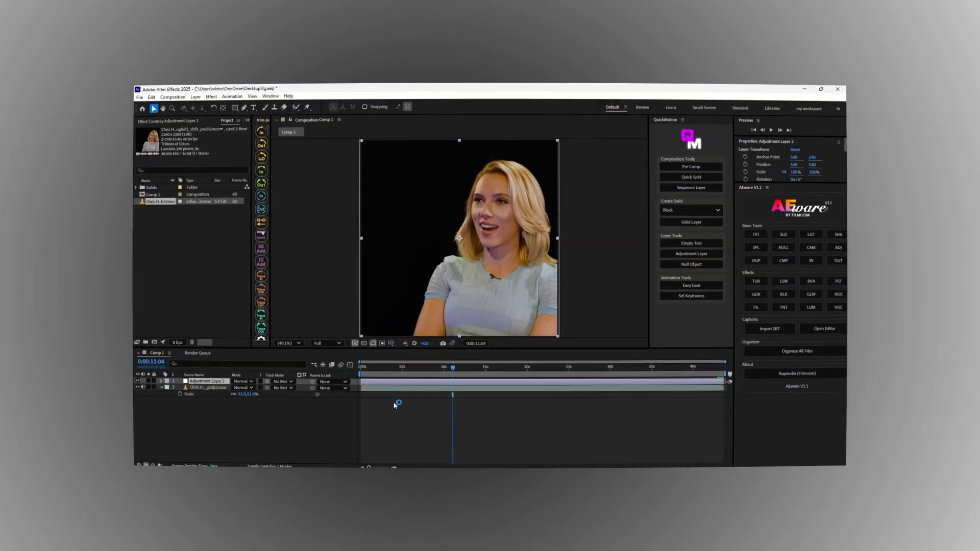
- Set Sharpen to 43, Reduce Noise to 74 and Dehalo to 10, and increase Recover Original Detail
{"action": "key", "text": "ctrl+space"}
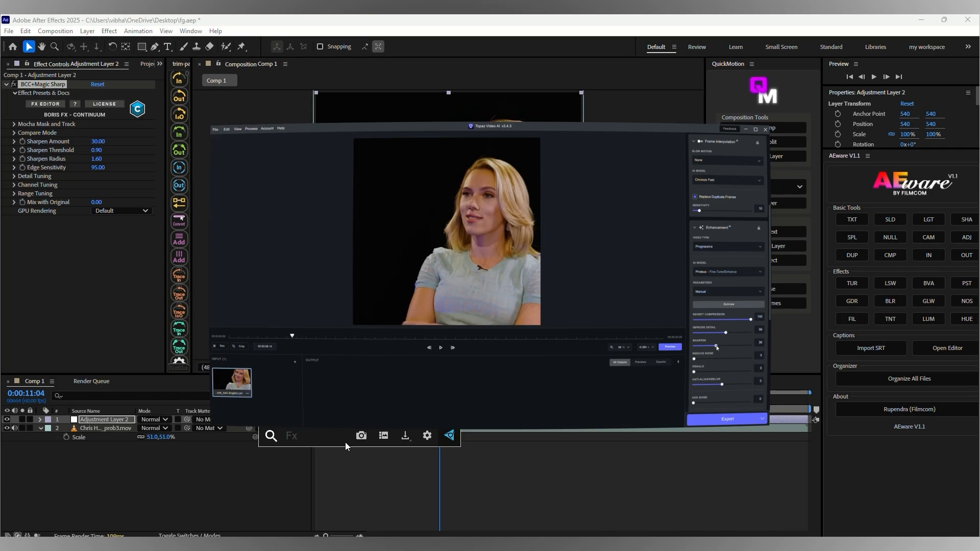
{"action": "left_click_drag", "start_coordinate": [777, 392], "coordinate": [836, 392]}
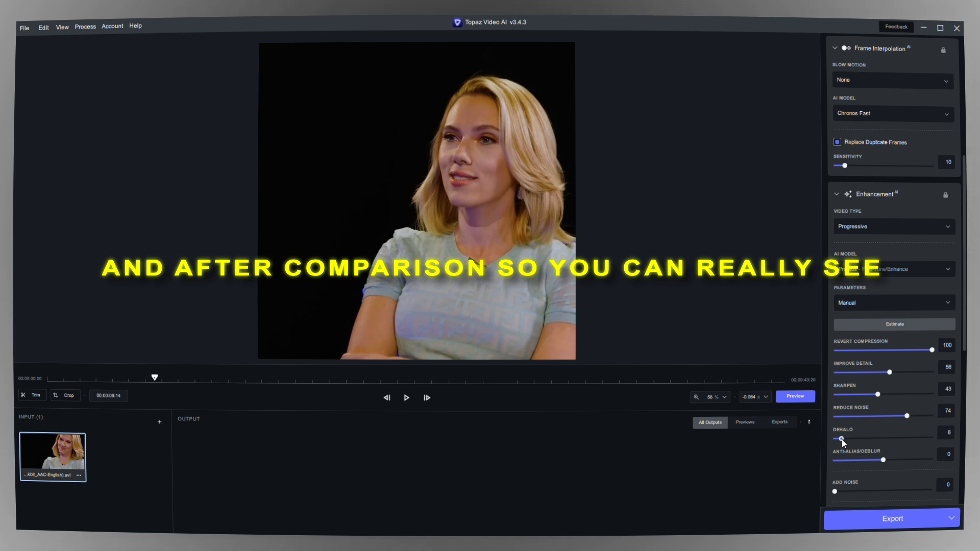
{"action": "left_click_drag", "start_coordinate": [841, 439], "coordinate": [844, 439]}
{"action": "scroll", "coordinate": [843, 439], "scroll_direction": "down", "scroll_amount": 5}
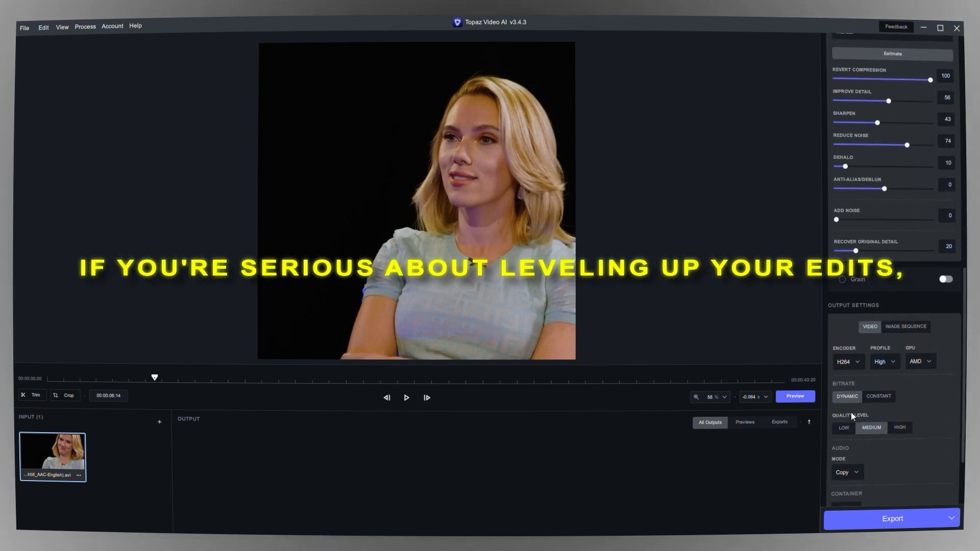
{"action": "left_click_drag", "start_coordinate": [854, 246], "coordinate": [873, 247]}
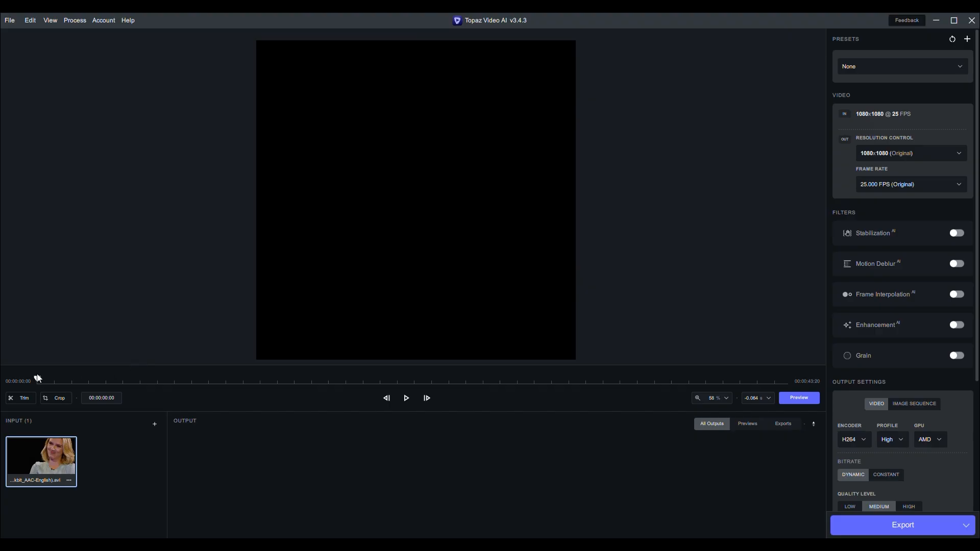
- Move the playhead to 00:00:06:14 and set the output resolution to 2160x2160 (2x Upscale) and the frame rate to 60 FPS
{"action": "left_click_drag", "start_coordinate": [91, 382], "coordinate": [150, 380]}
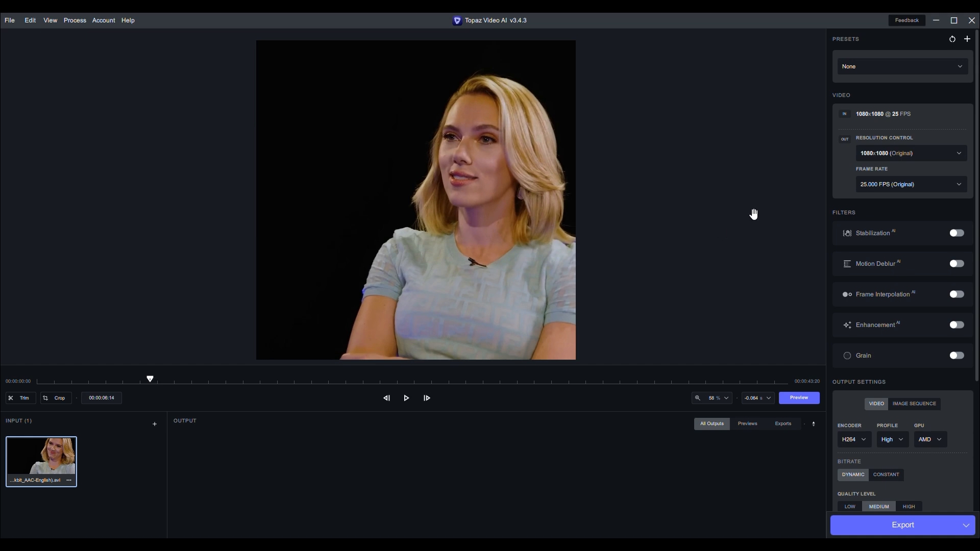
{"action": "left_click", "coordinate": [881, 153]}
{"action": "left_click", "coordinate": [886, 189]}
{"action": "left_click", "coordinate": [886, 187]}
{"action": "left_click", "coordinate": [884, 330]}
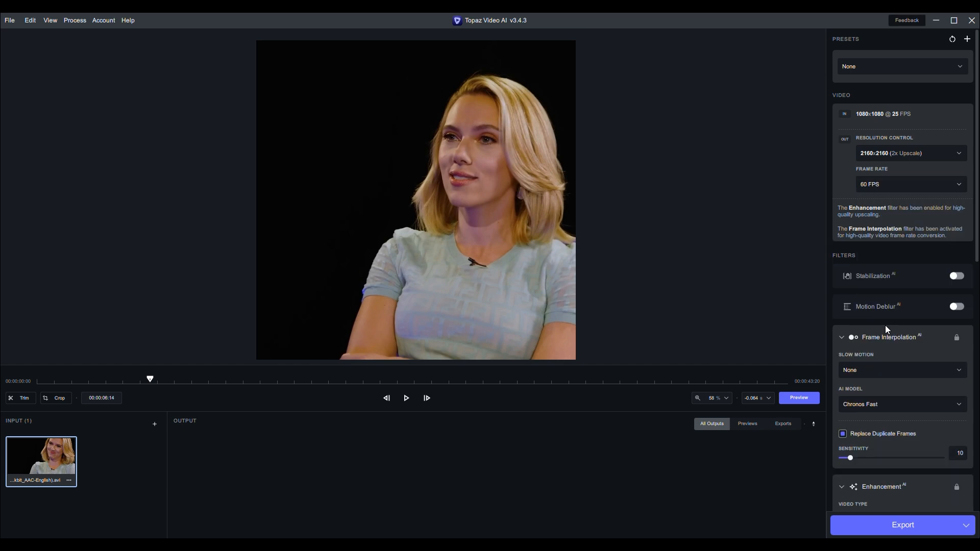
- Set the Enhancement filter's parameters to Manual for the Proteus model
{"action": "scroll", "coordinate": [885, 327], "scroll_direction": "down", "scroll_amount": 2}
{"action": "scroll", "coordinate": [942, 186], "scroll_direction": "down", "scroll_amount": 1}
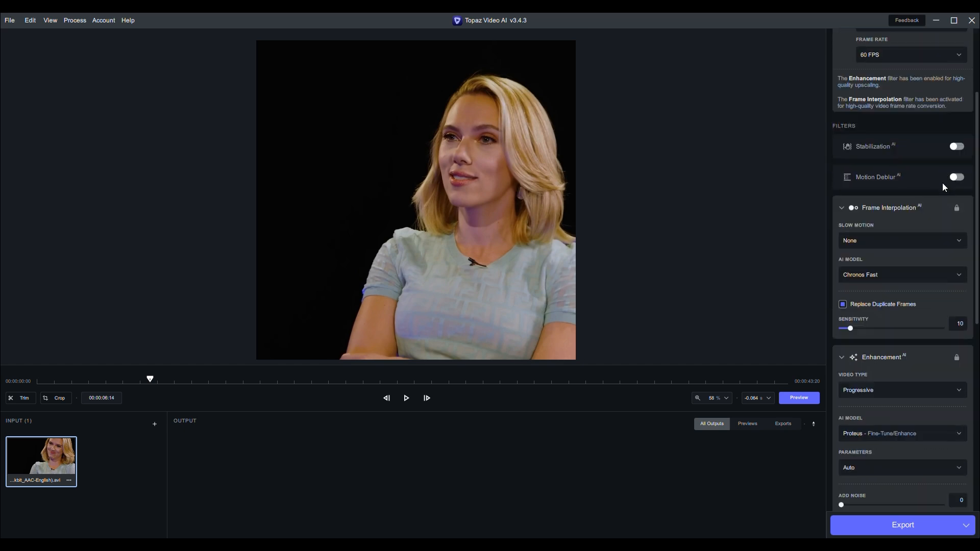
{"action": "scroll", "coordinate": [887, 278], "scroll_direction": "down", "scroll_amount": 2}
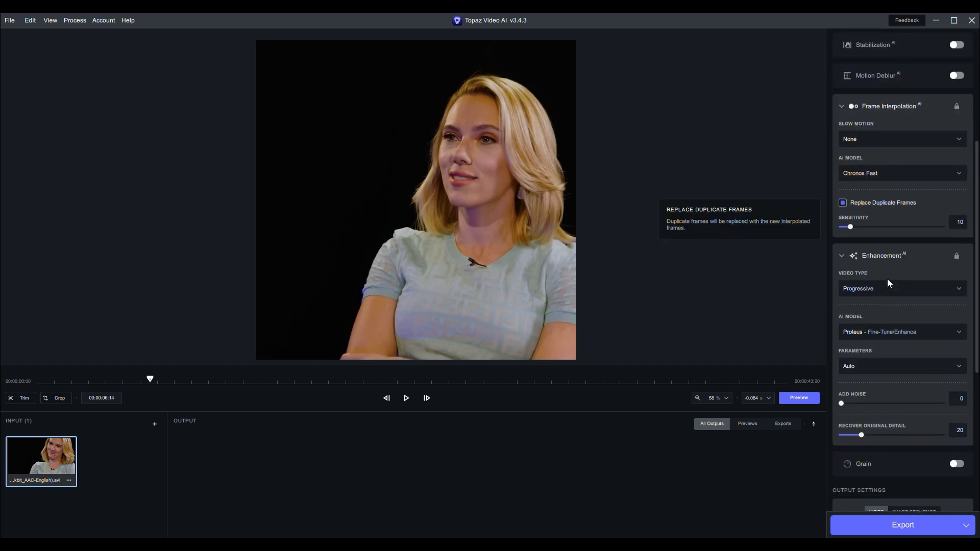
{"action": "left_click", "coordinate": [849, 366]}
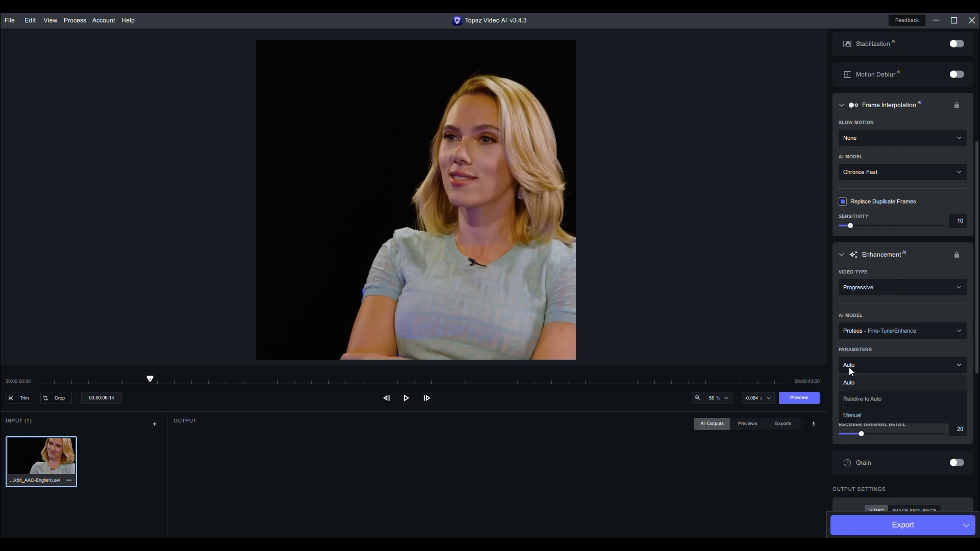
{"action": "left_click", "coordinate": [862, 408]}
- Set Revert Compression to 100, Improve Detail to 56, Sharpen to 43, Reduce Noise to 74 and Dehalo to 10
{"action": "scroll", "coordinate": [862, 408], "scroll_direction": "down", "scroll_amount": 1}
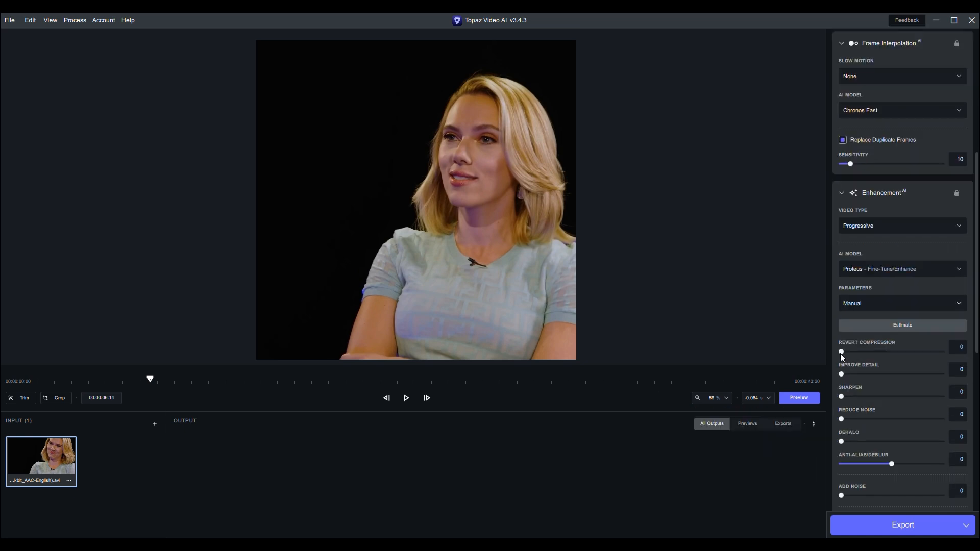
{"action": "left_click_drag", "start_coordinate": [840, 352], "coordinate": [942, 352]}
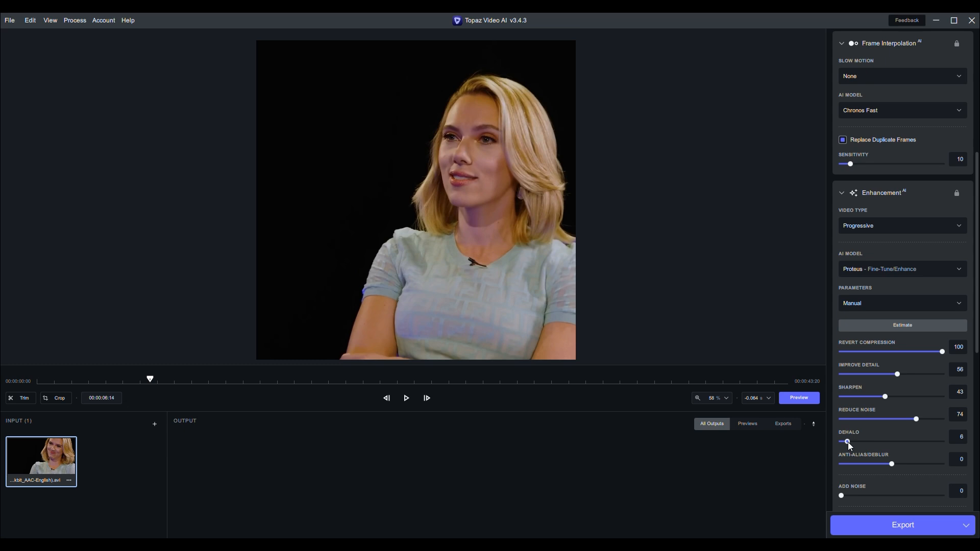
{"action": "left_click_drag", "start_coordinate": [847, 442], "coordinate": [850, 441]}
- Set Recover Original Detail to 50 and Anti-Alias/Deblur to -34
{"action": "scroll", "coordinate": [855, 459], "scroll_direction": "down", "scroll_amount": 5}
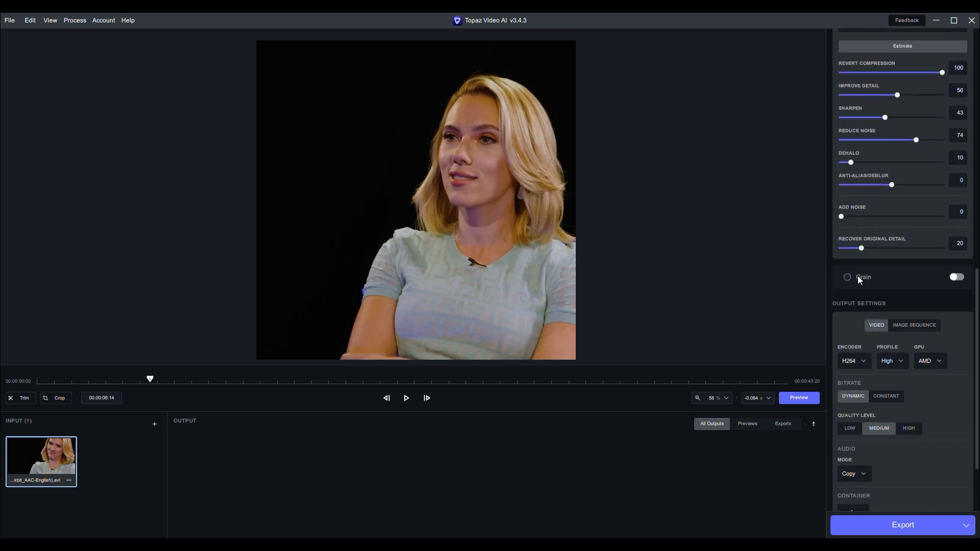
{"action": "left_click_drag", "start_coordinate": [876, 248], "coordinate": [882, 248]}
{"action": "left_click_drag", "start_coordinate": [894, 186], "coordinate": [874, 187]}
- Set the output encoder to ProRes with the 422 HQ codec and export the video
{"action": "left_click", "coordinate": [862, 361]}
{"action": "left_click", "coordinate": [861, 376]}
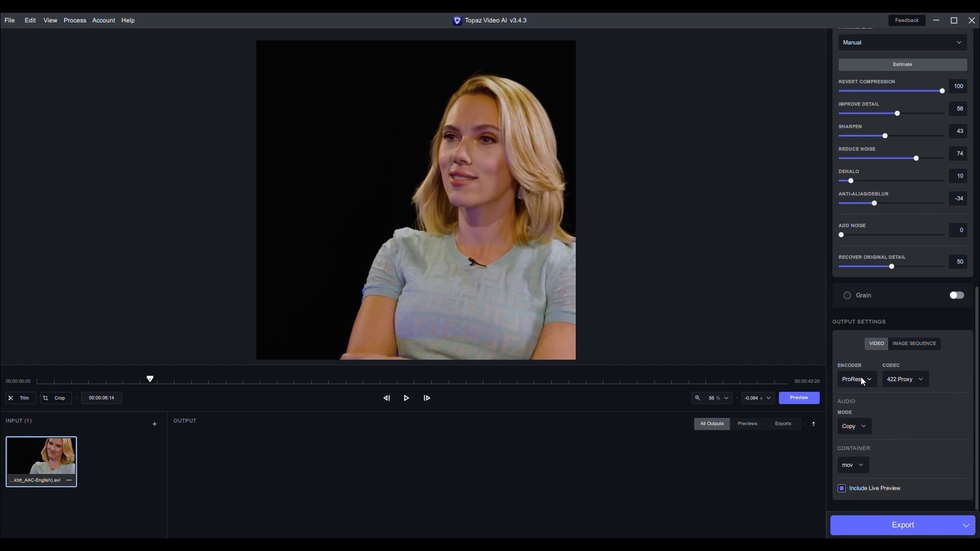
{"action": "left_click", "coordinate": [901, 380]}
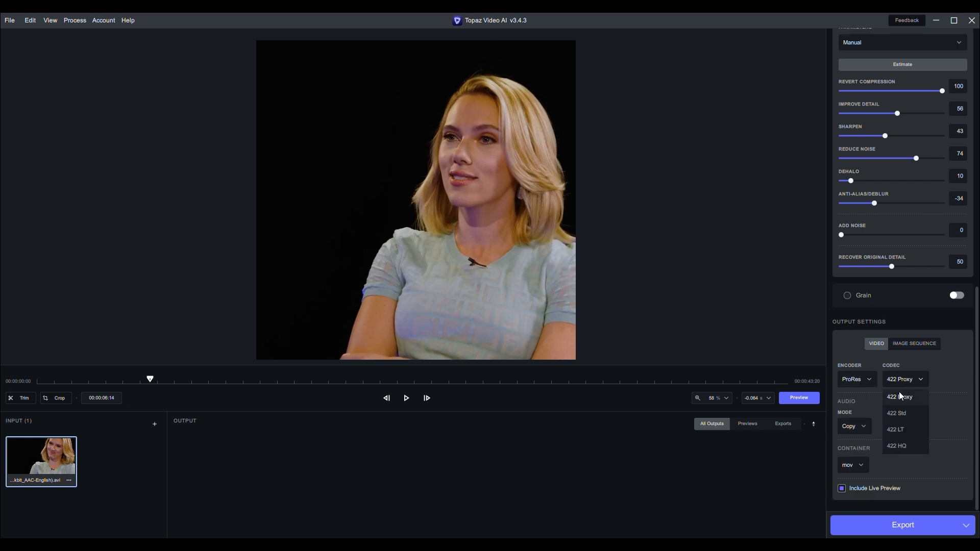
{"action": "left_click", "coordinate": [892, 442]}
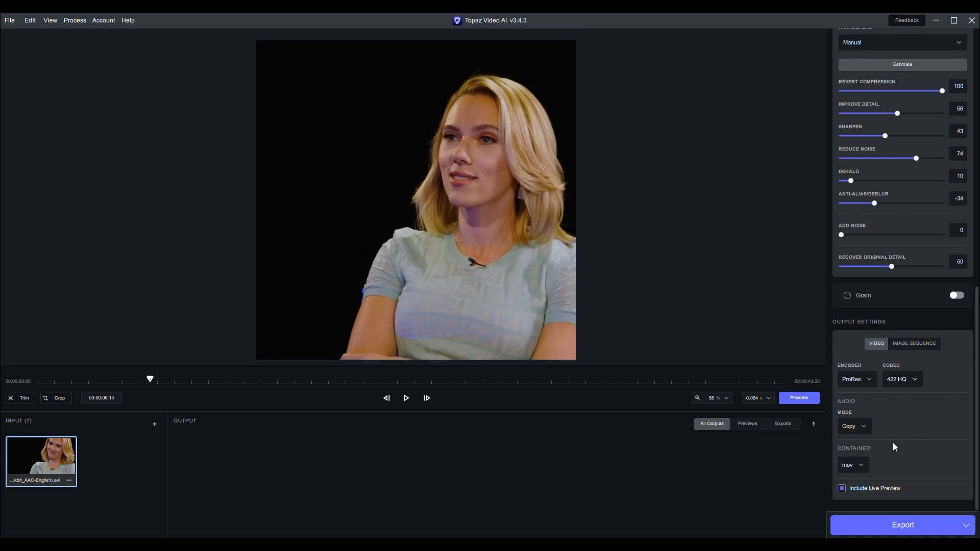
{"action": "scroll", "coordinate": [892, 447], "scroll_direction": "up", "scroll_amount": 10}
{"action": "left_click", "coordinate": [892, 525]}
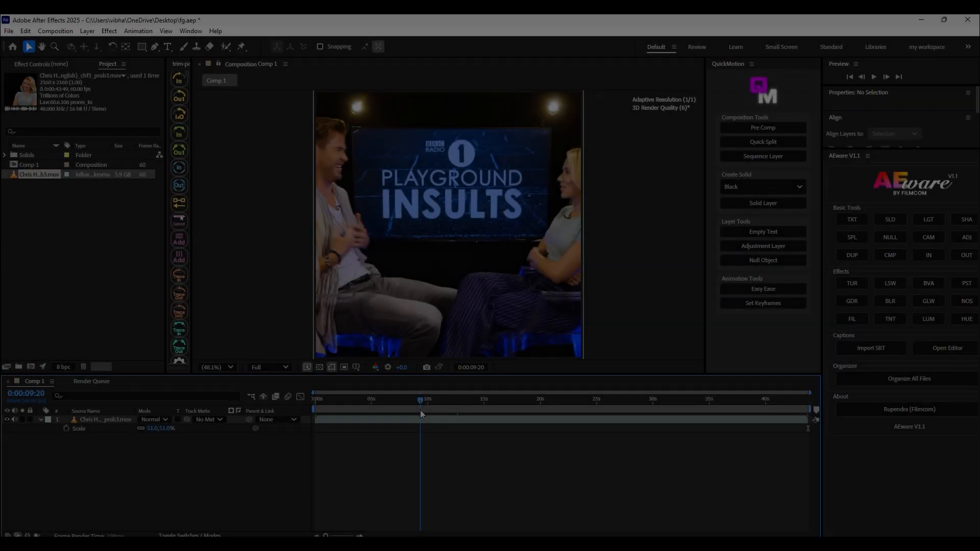
- In After Effects, move the playhead to 0:00:11:04 and add an adjustment layer above the upscaled clip
{"action": "left_click_drag", "start_coordinate": [420, 409], "coordinate": [436, 411]}
{"action": "right_click", "coordinate": [207, 464]}
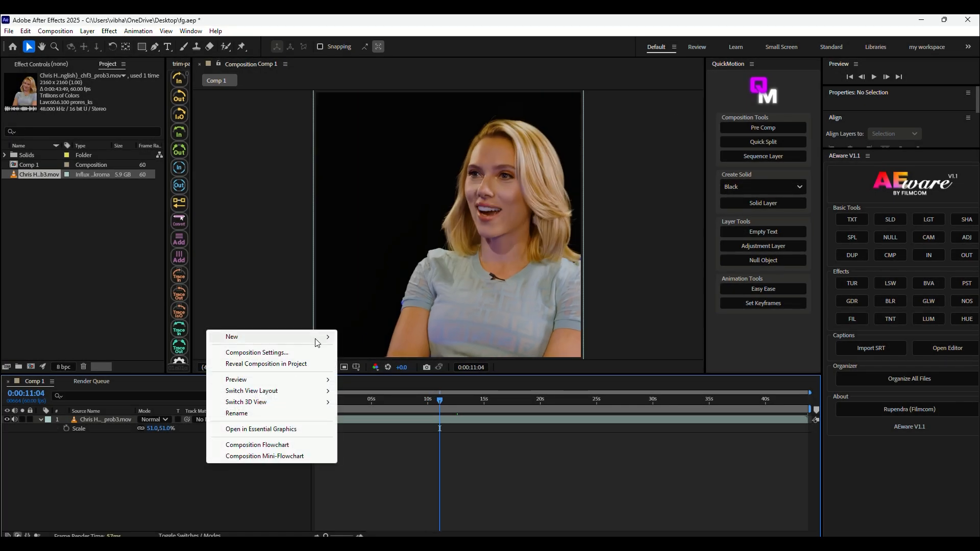
{"action": "mouse_move", "coordinate": [317, 338]}
{"action": "left_click", "coordinate": [367, 418]}
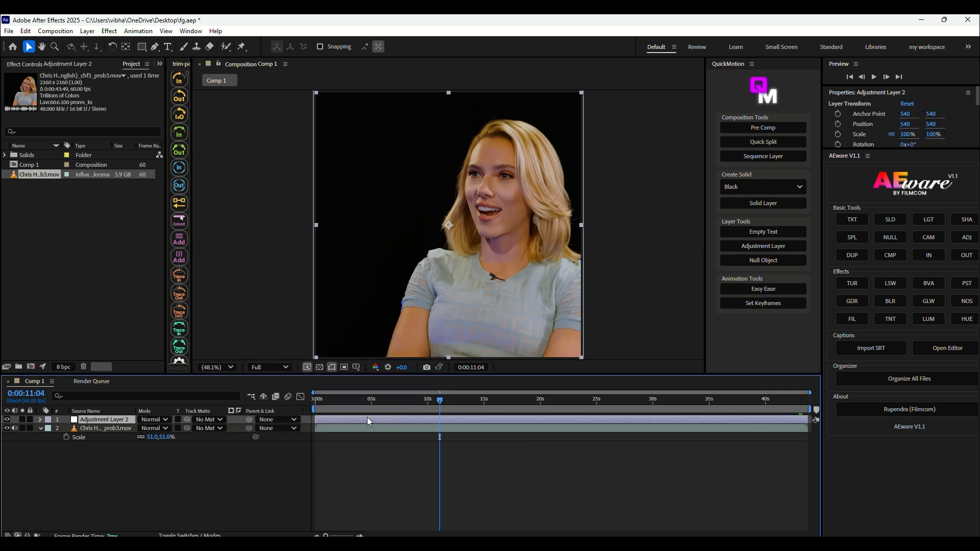
- Apply BCC+Magic Sharp to the adjustment layer and set its Sharpen Amount to 15
{"action": "key", "text": "ctrl+space"}
{"action": "type", "text": "magic"}
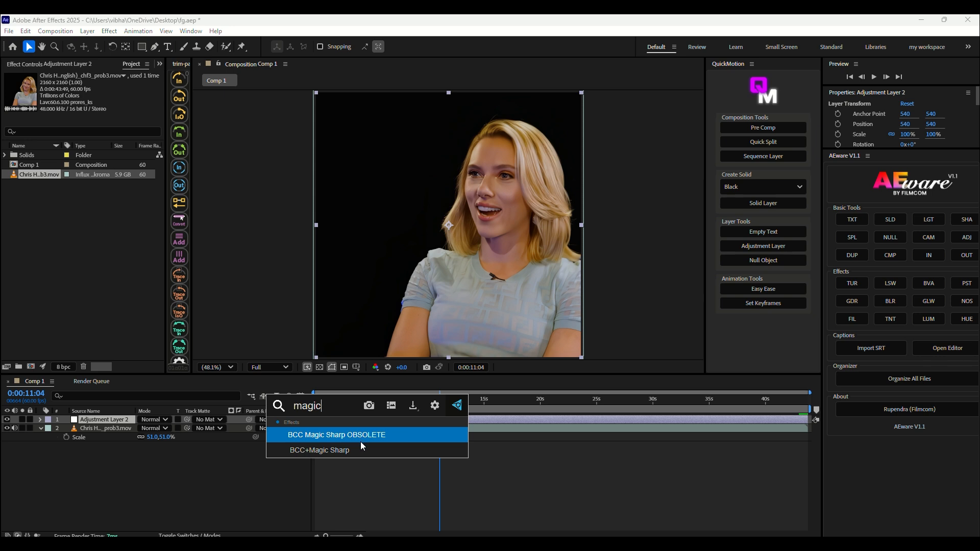
{"action": "left_click", "coordinate": [360, 443]}
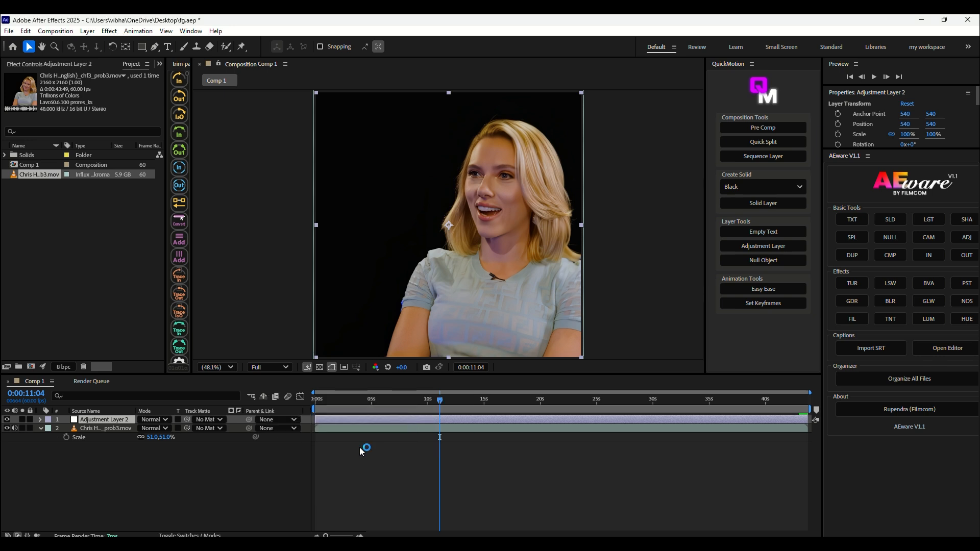
{"action": "key", "text": "ctrl+space"}
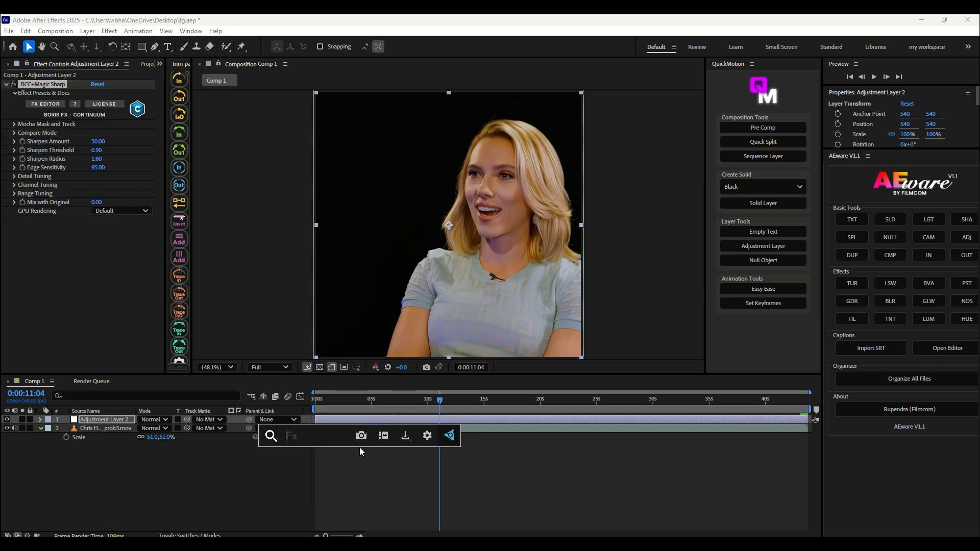
{"action": "left_click", "coordinate": [93, 141]}
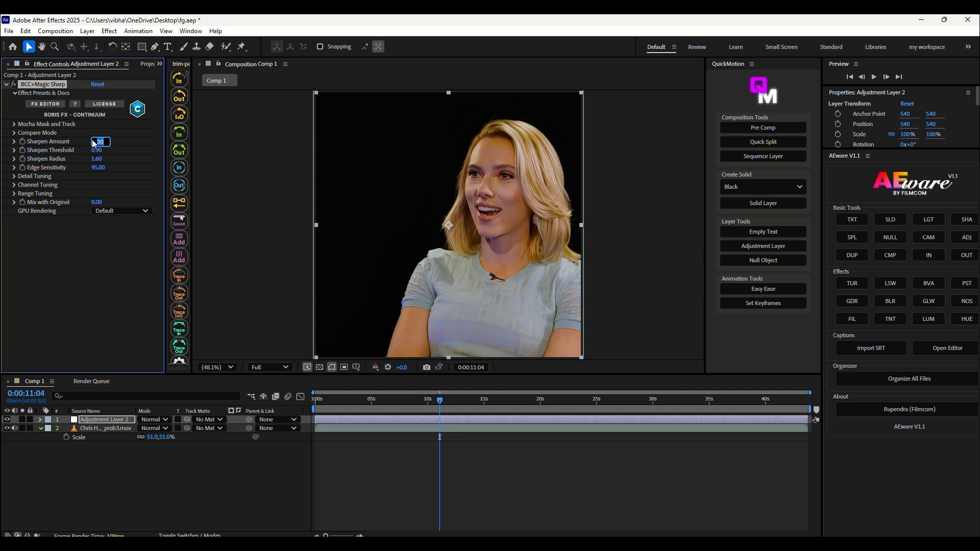
{"action": "type", "text": "15"}
{"action": "key", "text": "Return"}
- Apply BCC Unsharp Mask to the adjustment layer and set its Amount to 25
{"action": "key", "text": "ctrl+space"}
{"action": "type", "text": "uns"}
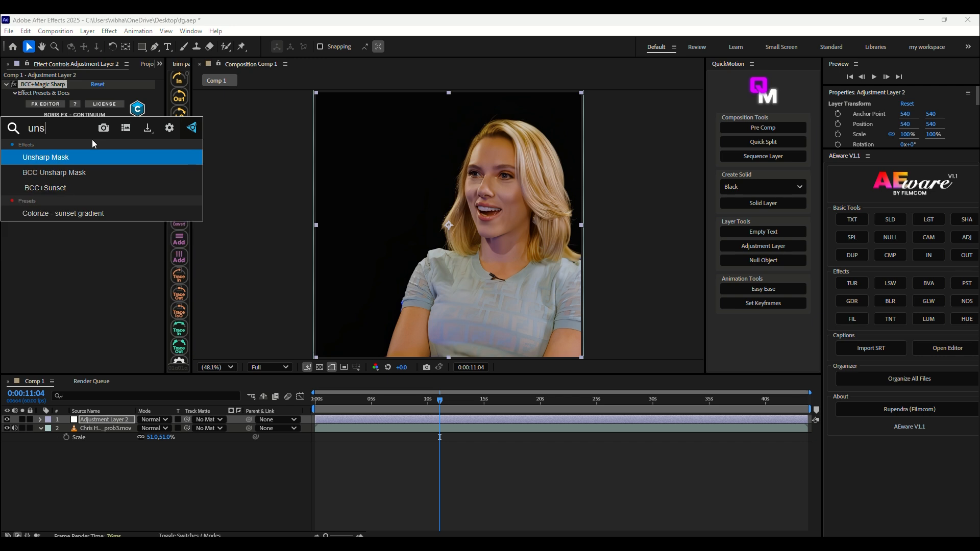
{"action": "left_click", "coordinate": [75, 171]}
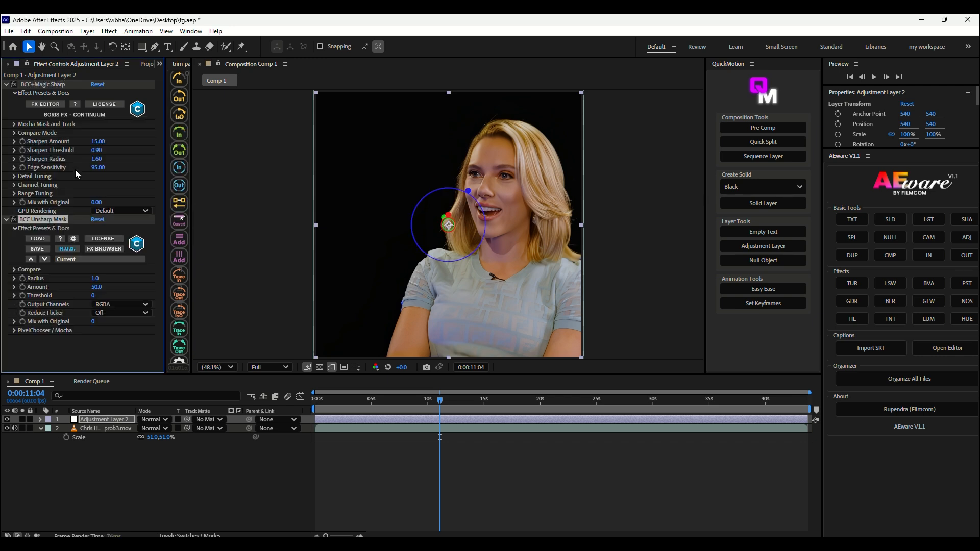
{"action": "left_click", "coordinate": [97, 287]}
{"action": "type", "text": "25"}
{"action": "key", "text": "Return"}
- Set the BCC Unsharp Mask's Threshold to 10 and its Radius to 2
{"action": "left_click", "coordinate": [93, 295]}
{"action": "type", "text": "1."}
{"action": "type", "text": "0"}
{"action": "key", "text": "Return"}
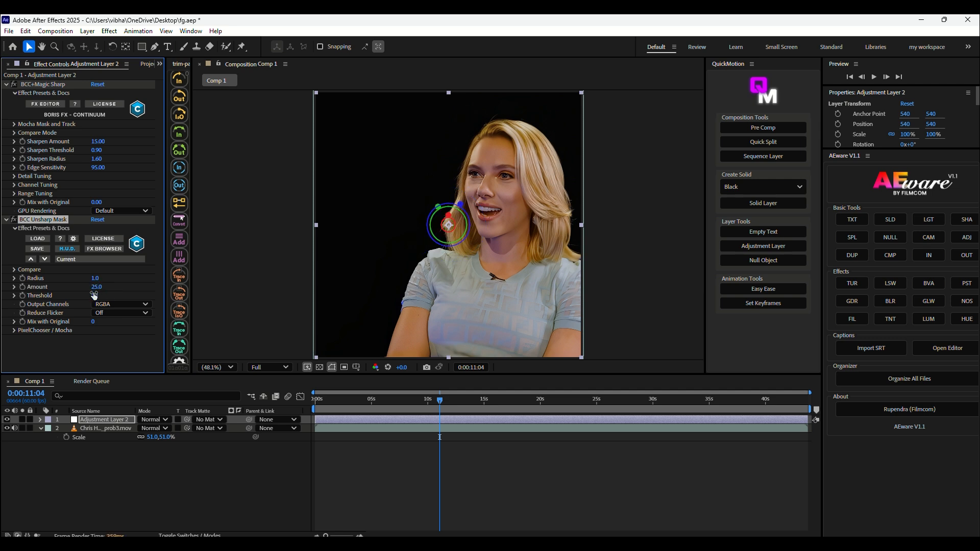
{"action": "left_click", "coordinate": [97, 280]}
{"action": "type", "text": "2"}
{"action": "key", "text": "Return"}
- Apply the Looks effect to the adjustment layer and open its look editor
{"action": "key", "text": "ctrl+space"}
{"action": "type", "text": "loo"}
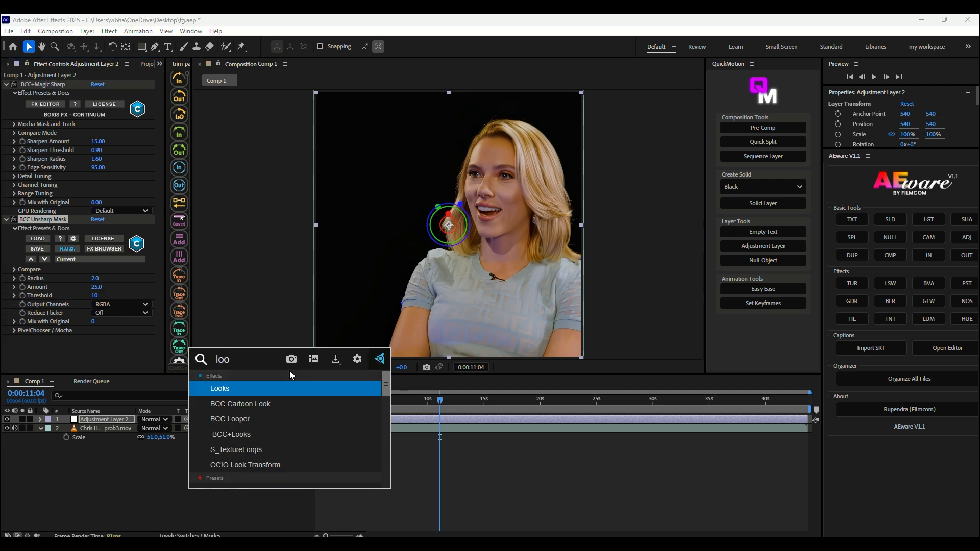
{"action": "left_click", "coordinate": [284, 388]}
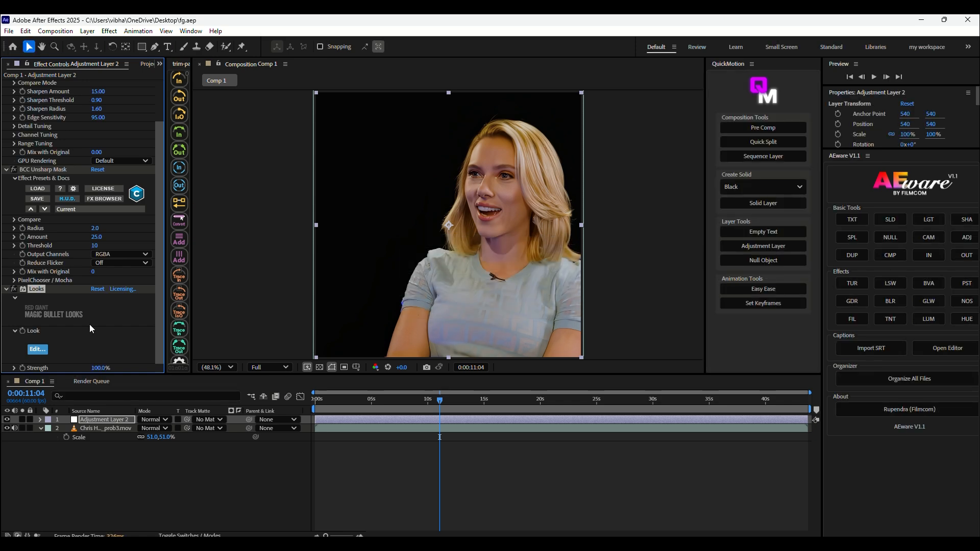
{"action": "left_click", "coordinate": [37, 349]}
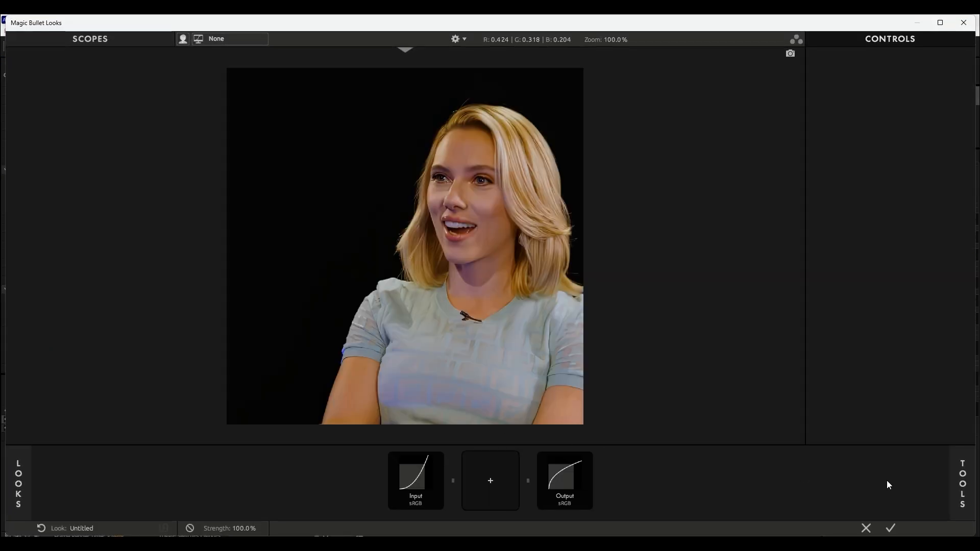
- Add the Print Bleach Bypass film tool to the look
{"action": "left_click", "coordinate": [963, 483]}
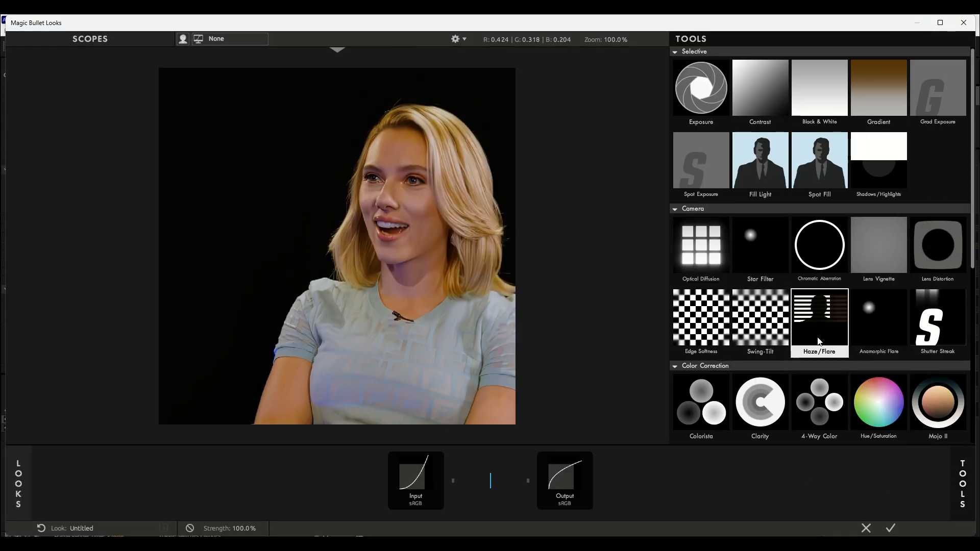
{"action": "scroll", "coordinate": [816, 337], "scroll_direction": "down", "scroll_amount": 5}
{"action": "scroll", "coordinate": [817, 337], "scroll_direction": "down", "scroll_amount": 1}
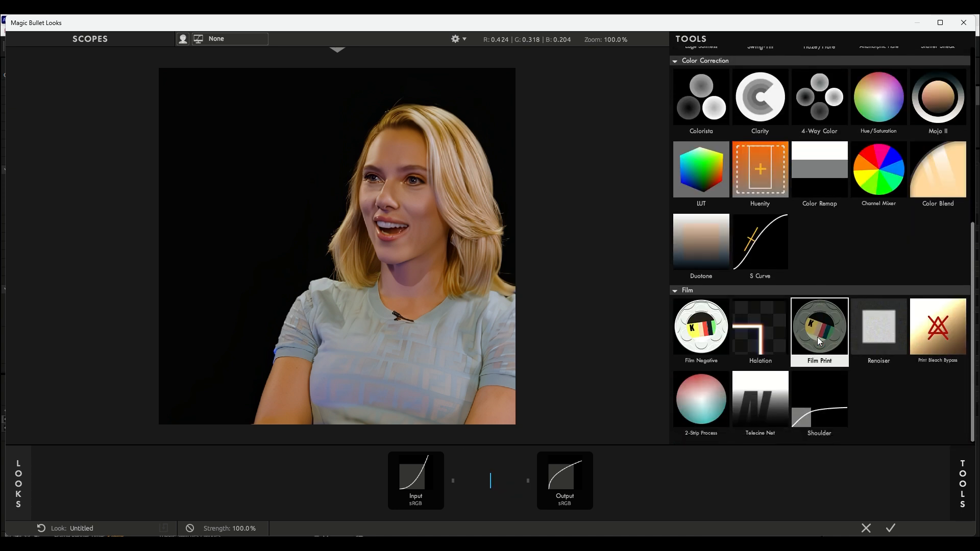
{"action": "double_click", "coordinate": [938, 326]}
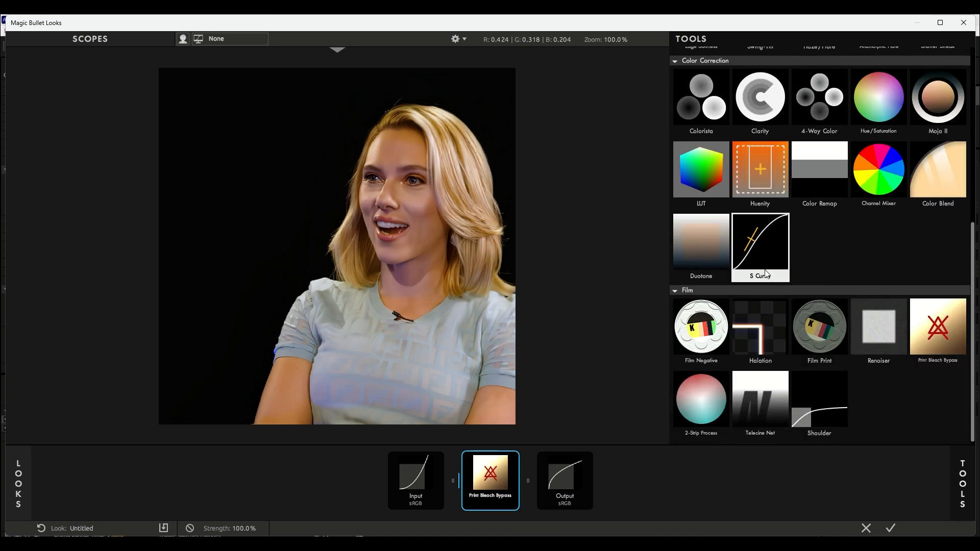
- Add the Colorista and Hue/Saturation color correction tools to the look
{"action": "scroll", "coordinate": [764, 273], "scroll_direction": "up", "scroll_amount": 4}
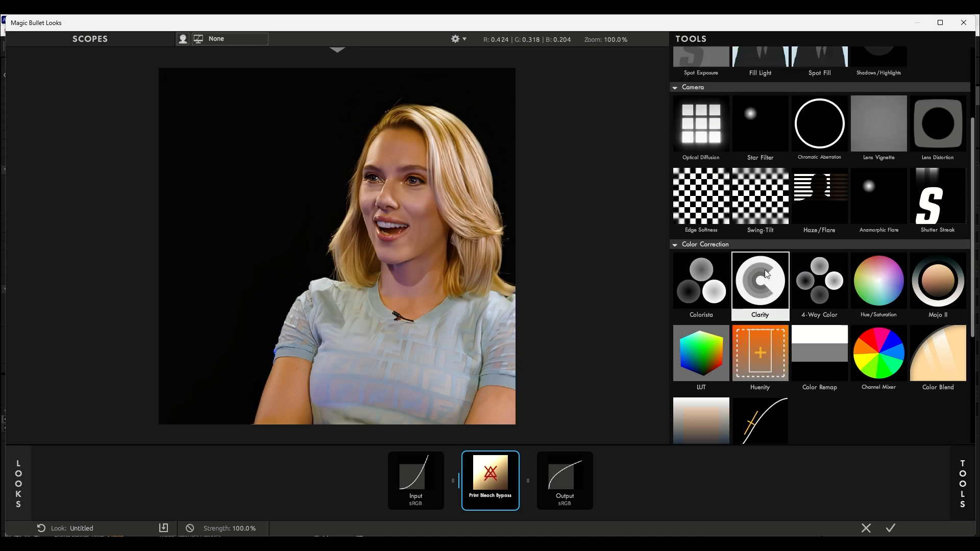
{"action": "scroll", "coordinate": [765, 270], "scroll_direction": "up", "scroll_amount": 1}
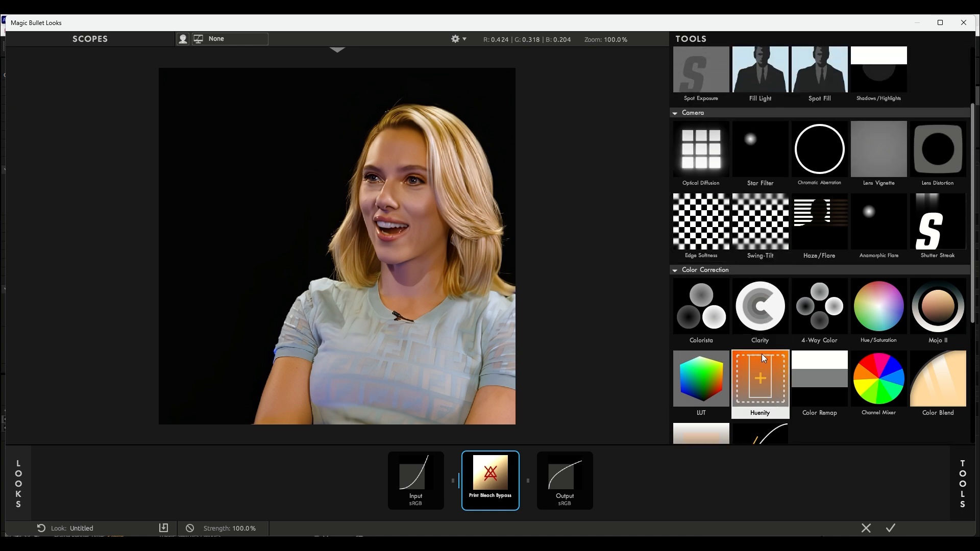
{"action": "left_click", "coordinate": [726, 308]}
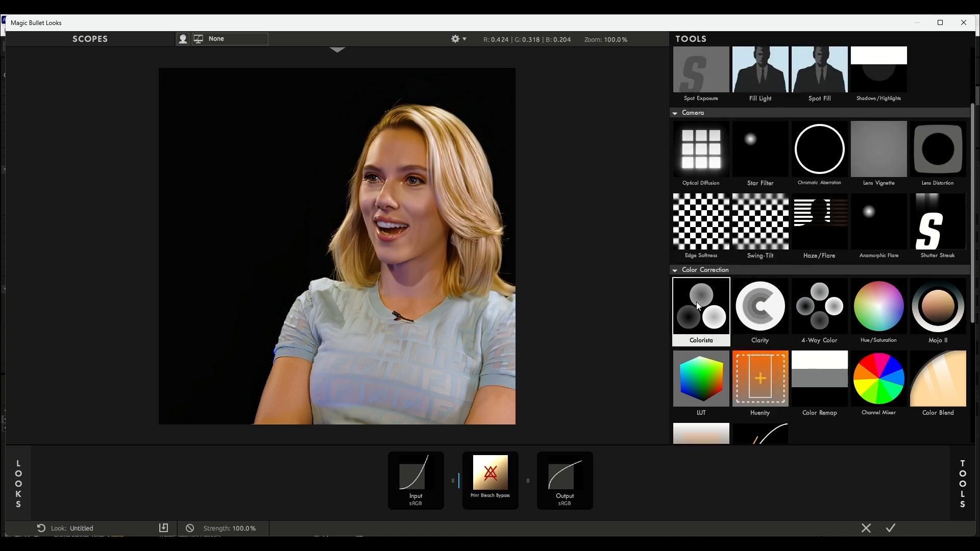
{"action": "left_click", "coordinate": [871, 309]}
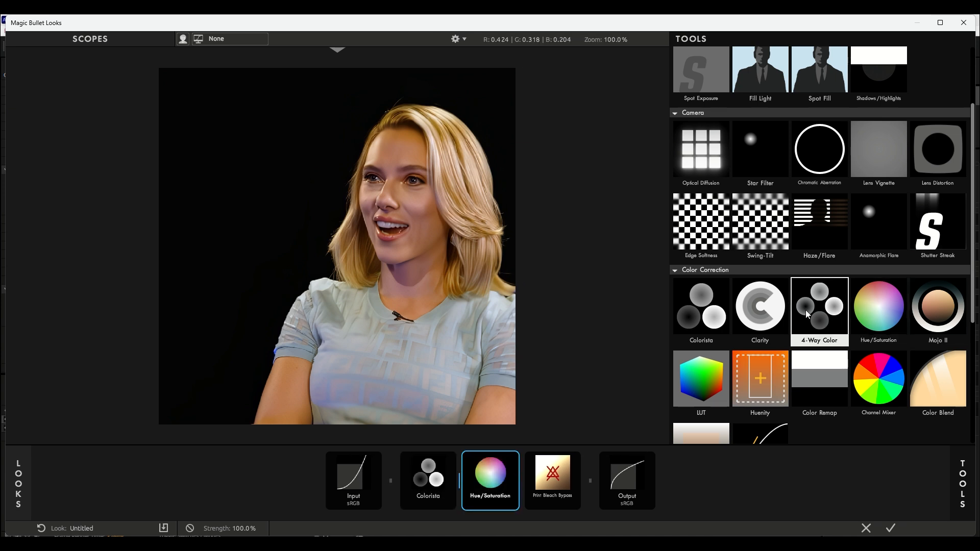
- Add the selective tools Exposure, Shadows/Highlights and Spot Exposure to the look
{"action": "scroll", "coordinate": [806, 313], "scroll_direction": "up", "scroll_amount": 3}
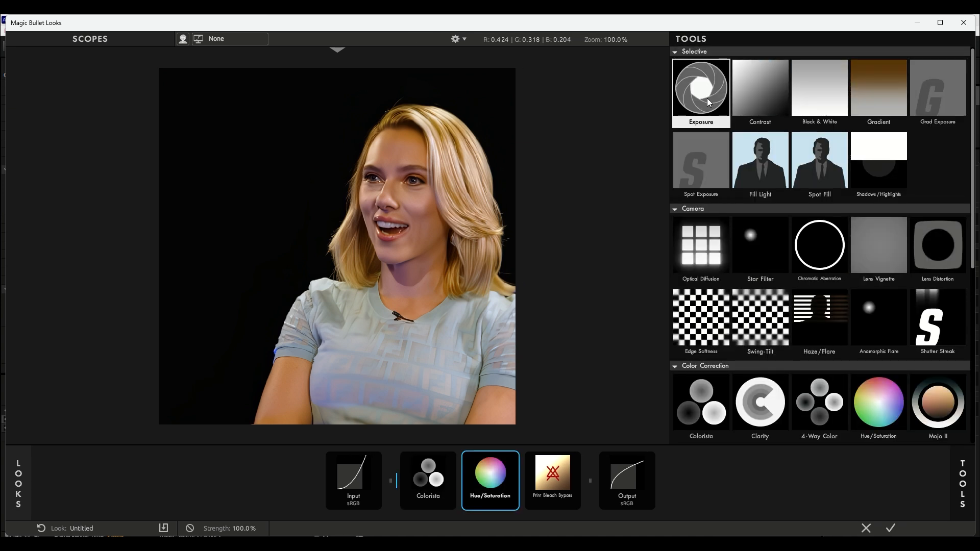
{"action": "left_click", "coordinate": [692, 93]}
{"action": "left_click", "coordinate": [898, 165]}
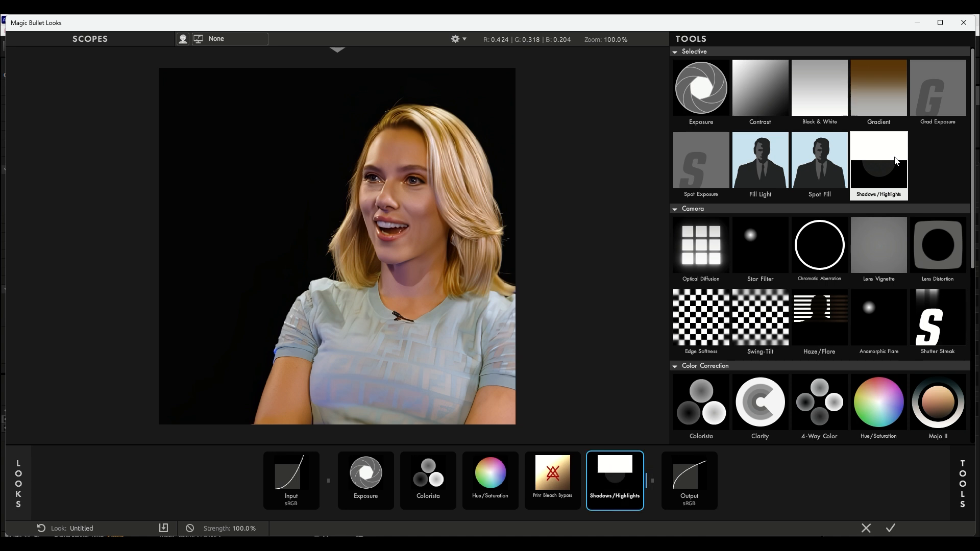
{"action": "left_click", "coordinate": [701, 162]}
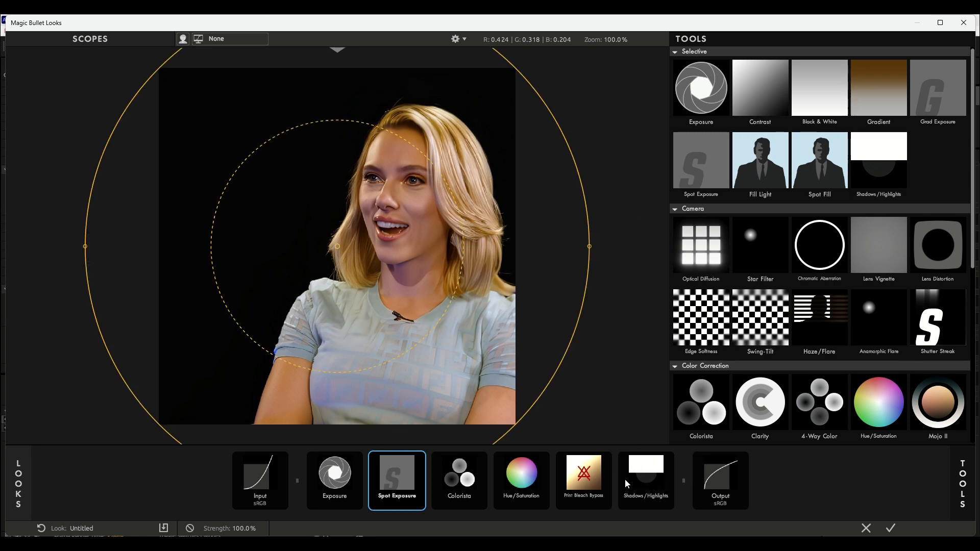
- Remove Colorista from the look and set the Exposure tool's Stops to +0.40
{"action": "left_click", "coordinate": [457, 490]}
{"action": "key", "text": "Delete"}
{"action": "left_click", "coordinate": [373, 480]}
{"action": "mouse_move", "coordinate": [856, 95]}
{"action": "left_mouse_down"}
{"action": "mouse_move", "coordinate": [866, 95]}
{"action": "mouse_move", "coordinate": [855, 94]}
{"action": "left_mouse_up"}
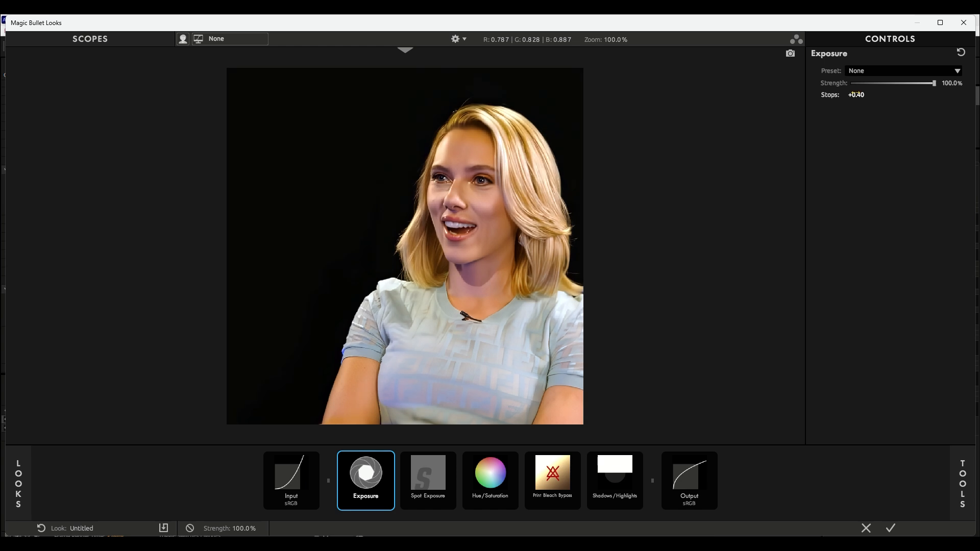
- Set the Spot Exposure tool's Stops to +0.10 and reduce the Exposure tool's Strength to about 50%
{"action": "left_click", "coordinate": [421, 464]}
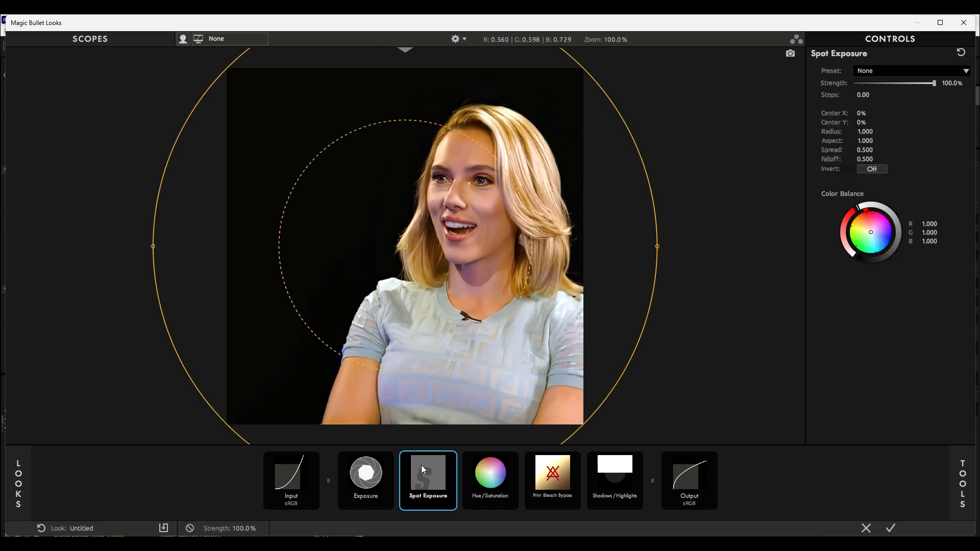
{"action": "left_click_drag", "start_coordinate": [857, 95], "coordinate": [859, 94]}
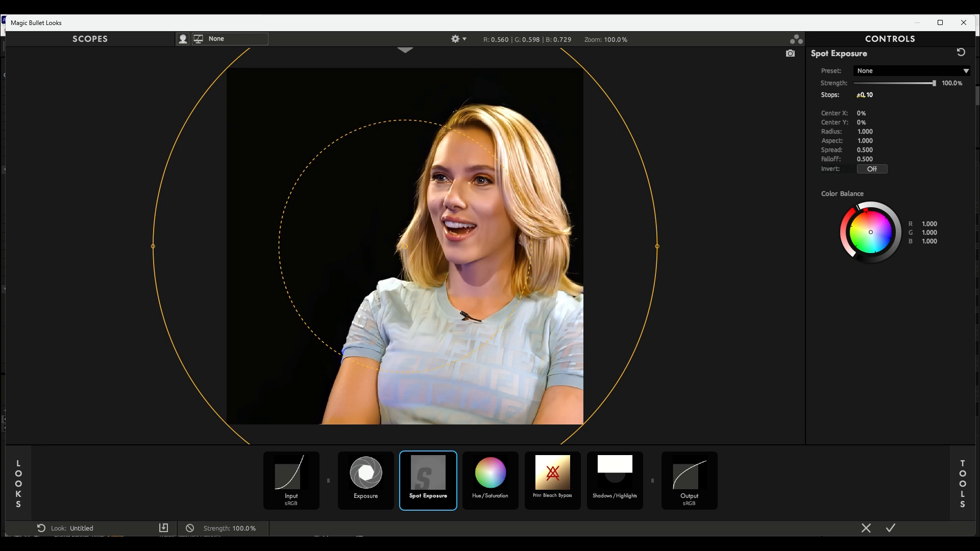
{"action": "left_click", "coordinate": [371, 482]}
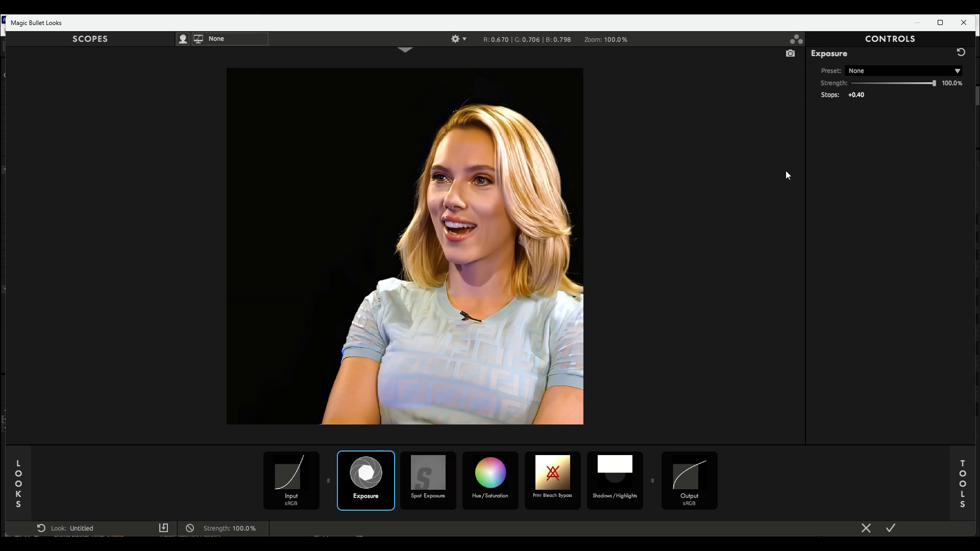
{"action": "left_click", "coordinate": [893, 82]}
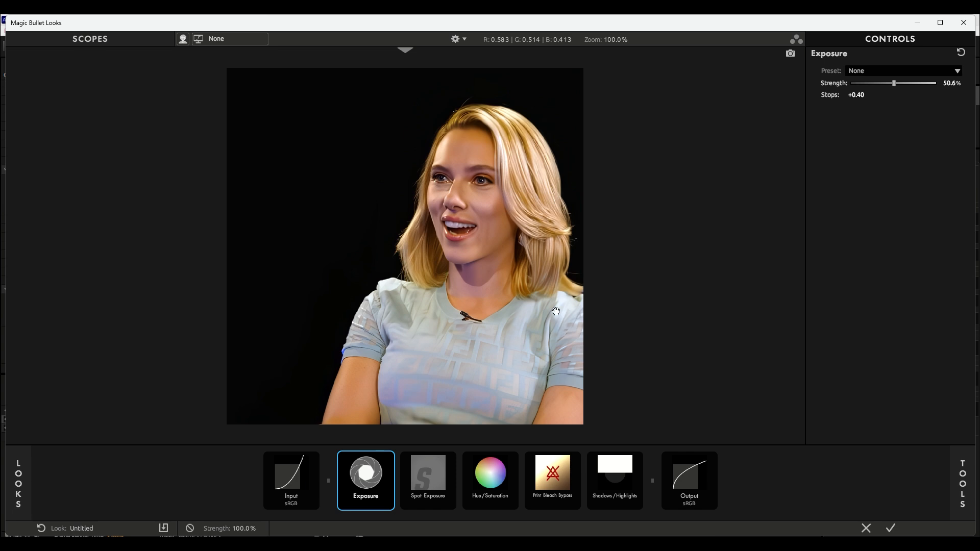
- Set the look's Saturation to 117%, Shadows to +0.45 and Highlights to -0.69, and apply the look to the layer
{"action": "left_click", "coordinate": [505, 461]}
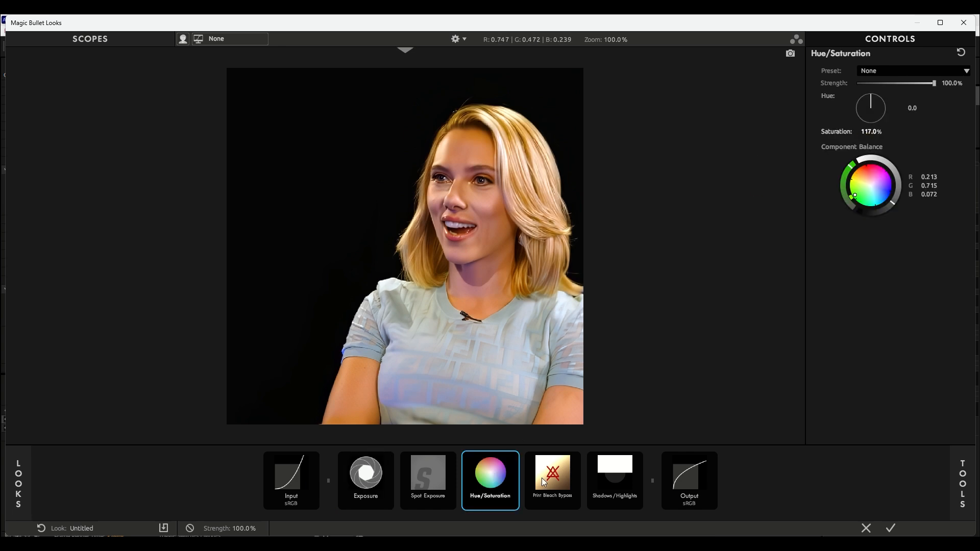
{"action": "left_click", "coordinate": [610, 492]}
{"action": "left_click_drag", "start_coordinate": [865, 94], "coordinate": [864, 104]}
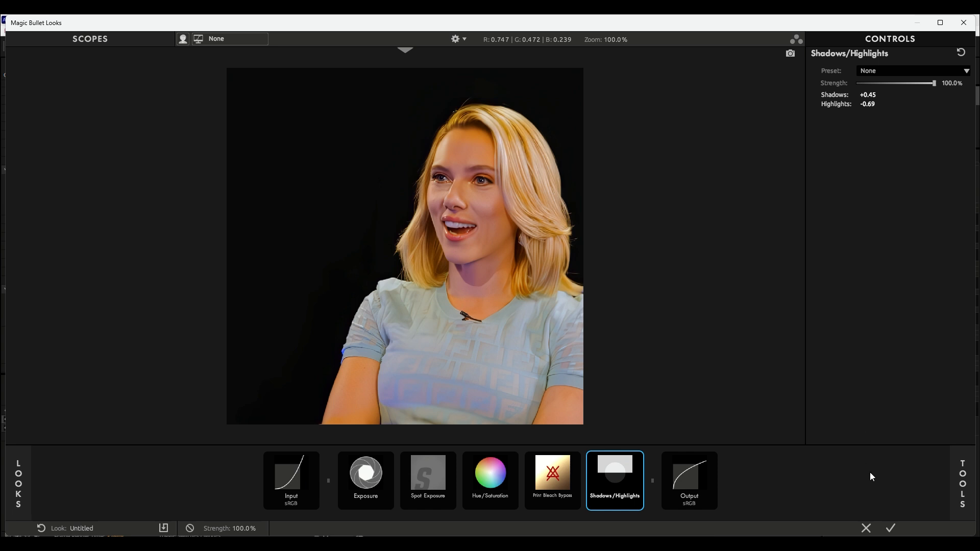
{"action": "left_click", "coordinate": [891, 528]}
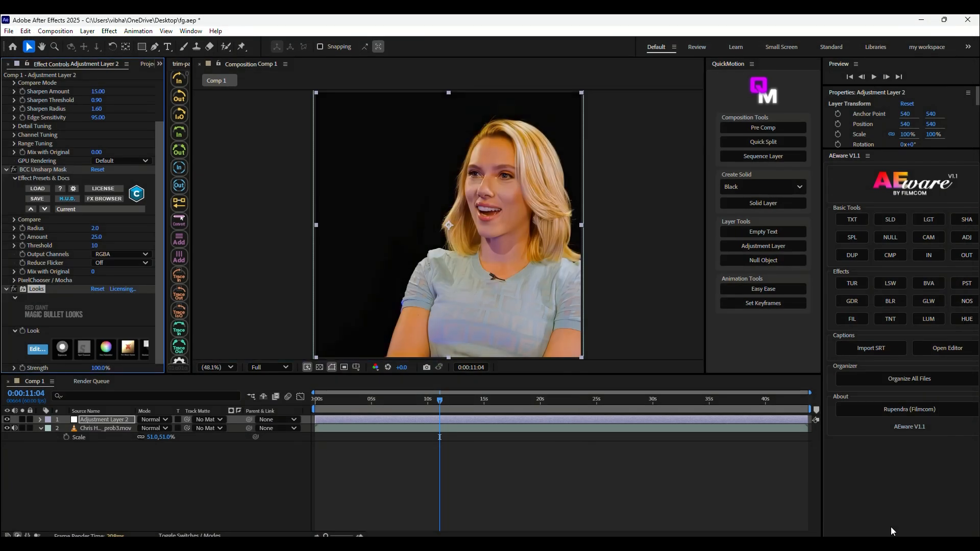
- Reopen the look, fine-tune the Hue/Saturation tool's Saturation and apply the change
{"action": "left_click", "coordinate": [36, 350]}
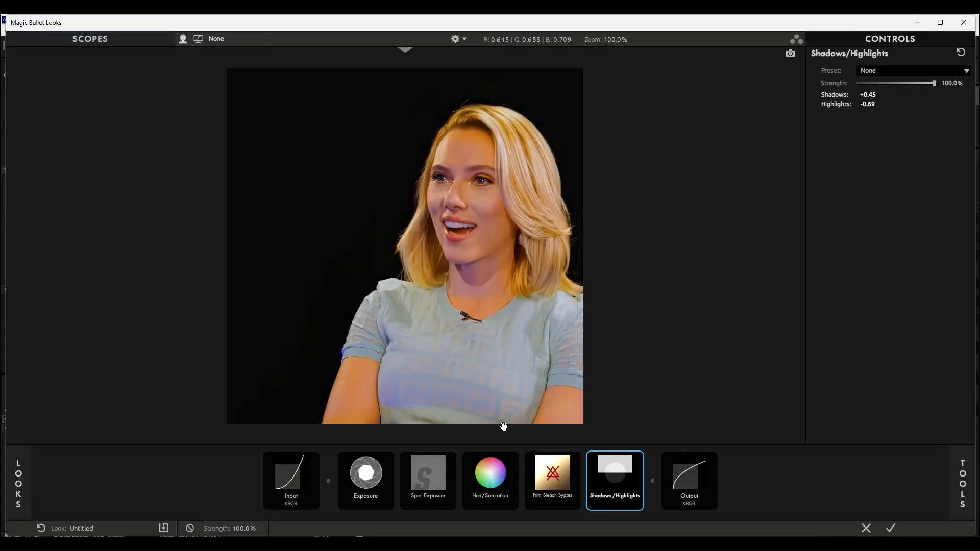
{"action": "left_click", "coordinate": [491, 484]}
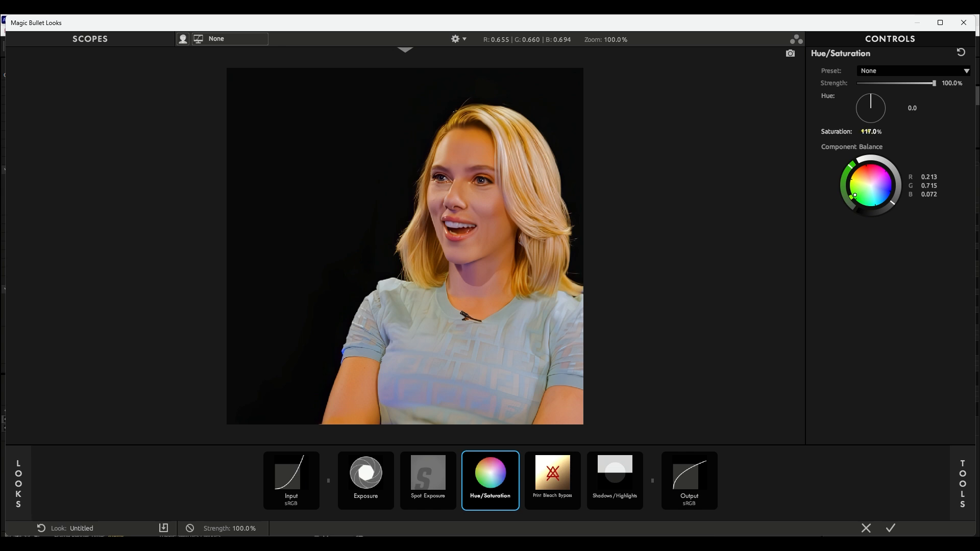
{"action": "left_click_drag", "start_coordinate": [870, 131], "coordinate": [866, 131]}
{"action": "left_click", "coordinate": [886, 528]}
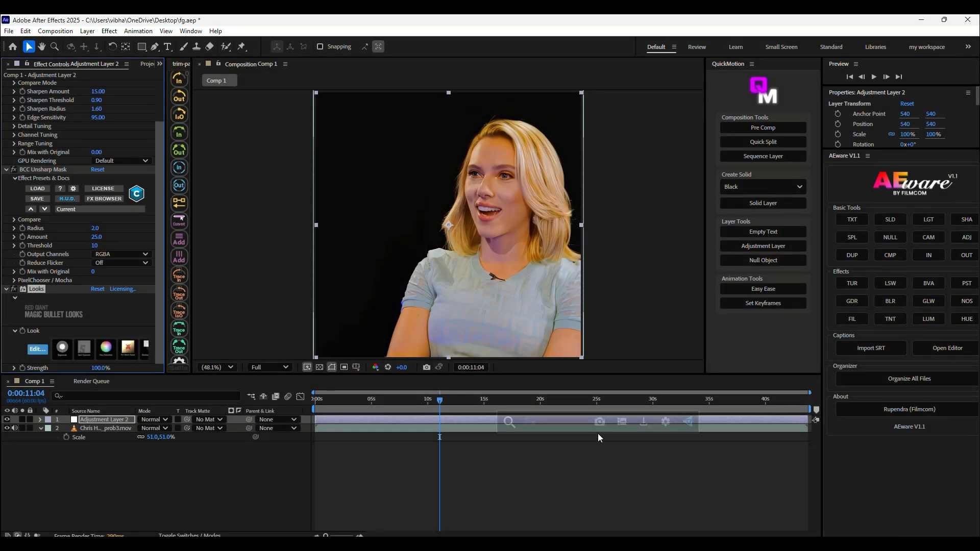
- Apply Lumetri Color to the adjustment layer and sample its White Balance from the light shirt in the frame
{"action": "type", "text": "lume"}
{"action": "key", "text": "Return"}
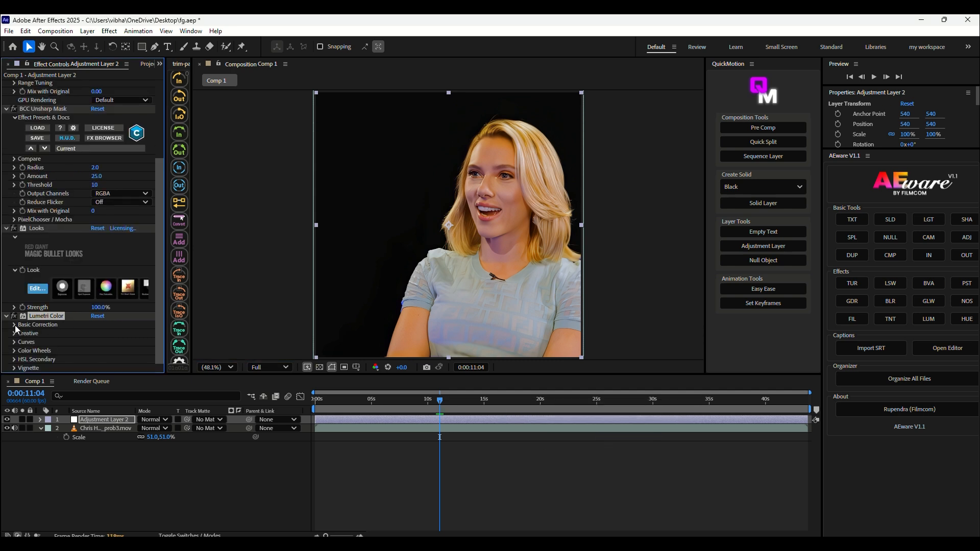
{"action": "left_click", "coordinate": [14, 325]}
{"action": "left_click", "coordinate": [108, 264]}
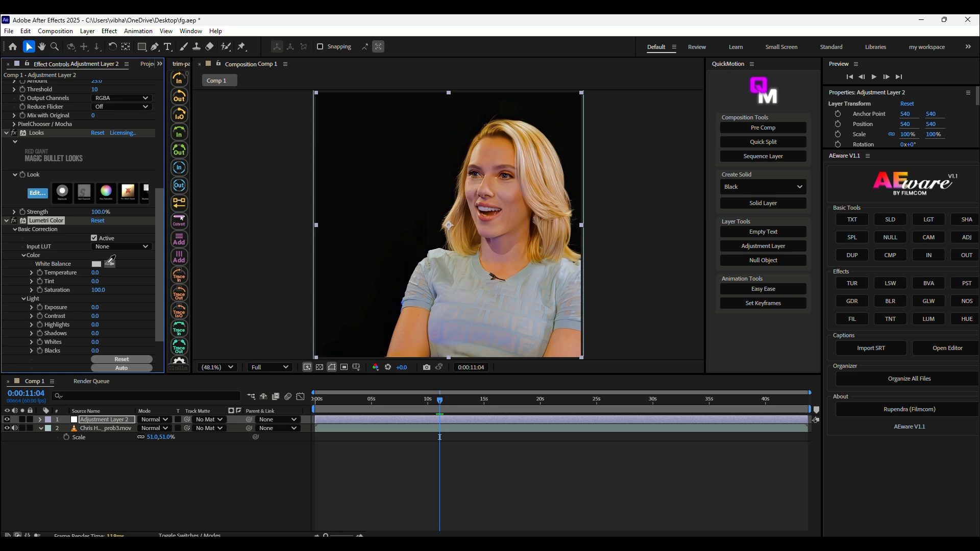
{"action": "left_click", "coordinate": [437, 251]}
- Apply the Exposure effect to the adjustment layer and set its master Exposure to 0.35
{"action": "key", "text": "ctrl+space"}
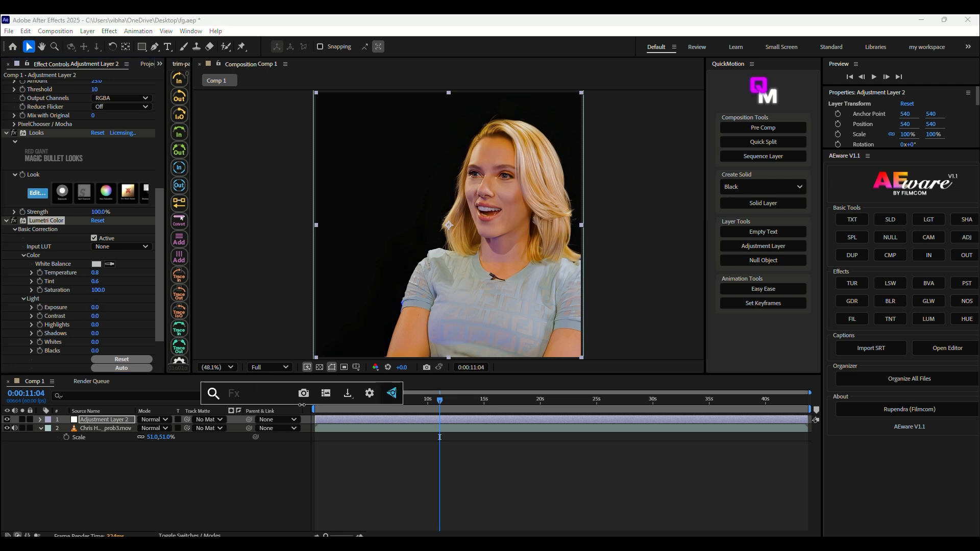
{"action": "type", "text": "expo"}
{"action": "key", "text": "Return"}
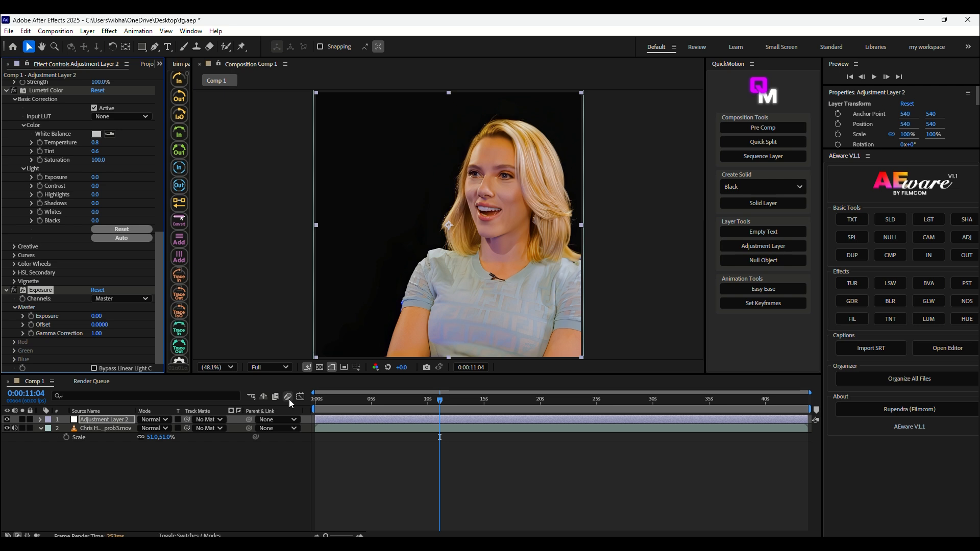
{"action": "left_click", "coordinate": [96, 316]}
{"action": "type", "text": "0"}
{"action": "key", "text": "Return"}
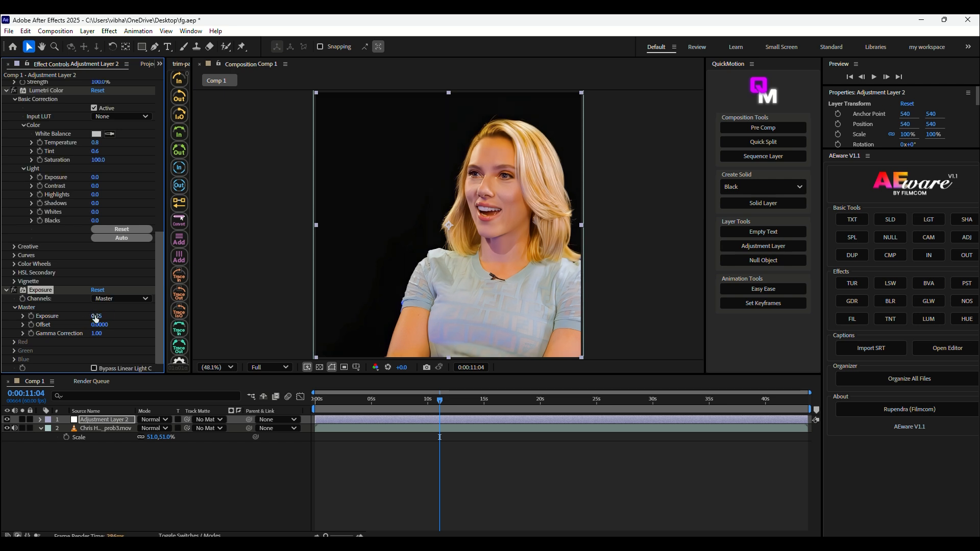
- Move the playhead to 0:00:21:10 and apply the Vibrance effect to the adjustment layer
{"action": "left_click", "coordinate": [483, 398]}
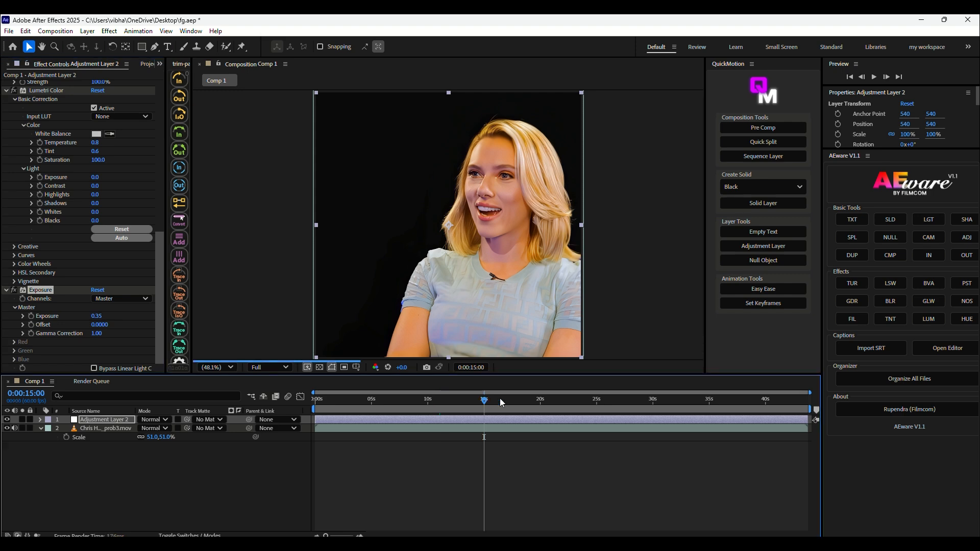
{"action": "left_click", "coordinate": [521, 398]}
{"action": "left_click", "coordinate": [553, 399]}
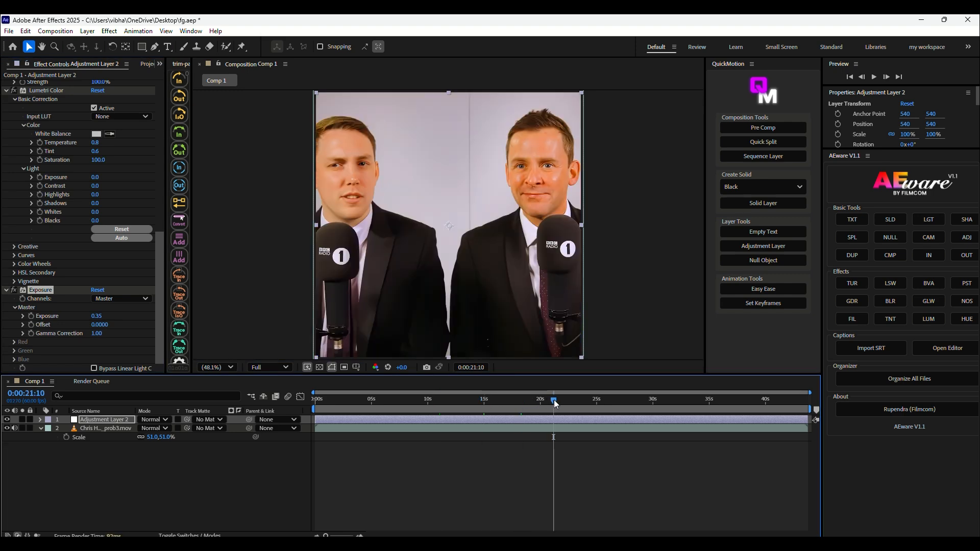
{"action": "key", "text": "ctrl+space"}
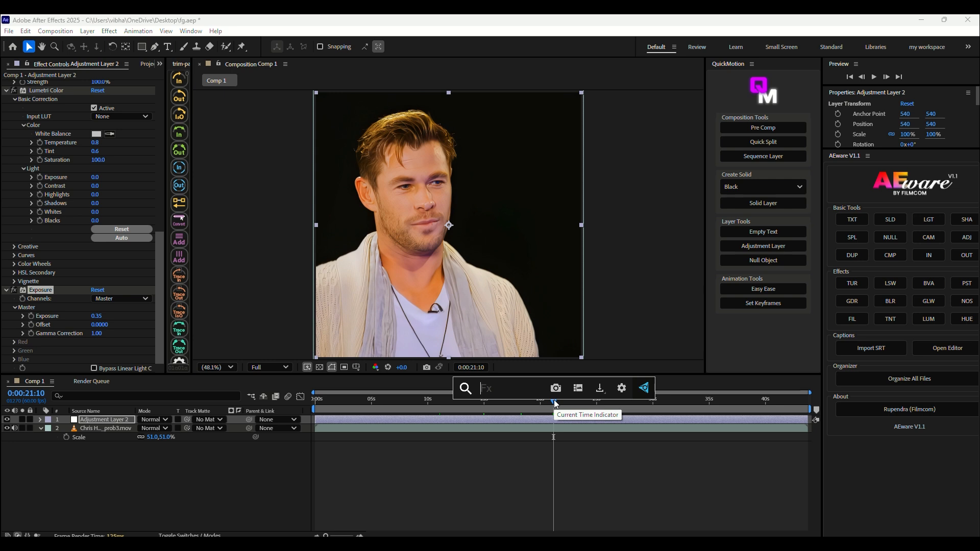
{"action": "type", "text": "vib"}
{"action": "key", "text": "Return"}
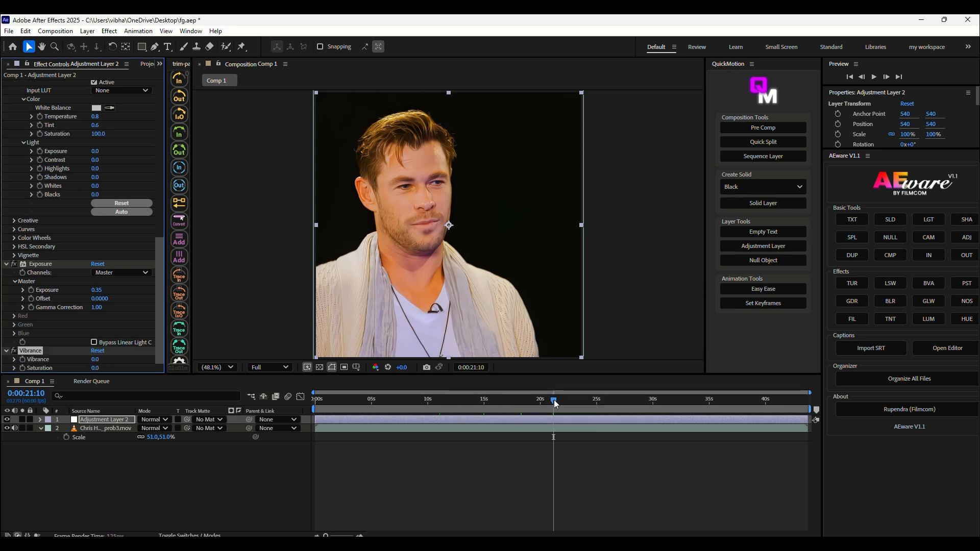
- Set the Vibrance effect's Saturation to 4 and its Vibrance to 20
{"action": "left_click", "coordinate": [96, 368]}
{"action": "type", "text": "4"}
{"action": "key", "text": "Return"}
{"action": "left_click", "coordinate": [96, 359]}
{"action": "type", "text": "20"}
{"action": "key", "text": "Return"}
- Search the effects for "sharp" and apply S_Sharpen to the adjustment layer
{"action": "key", "text": "ctrl+space"}
{"action": "type", "text": "shar"}
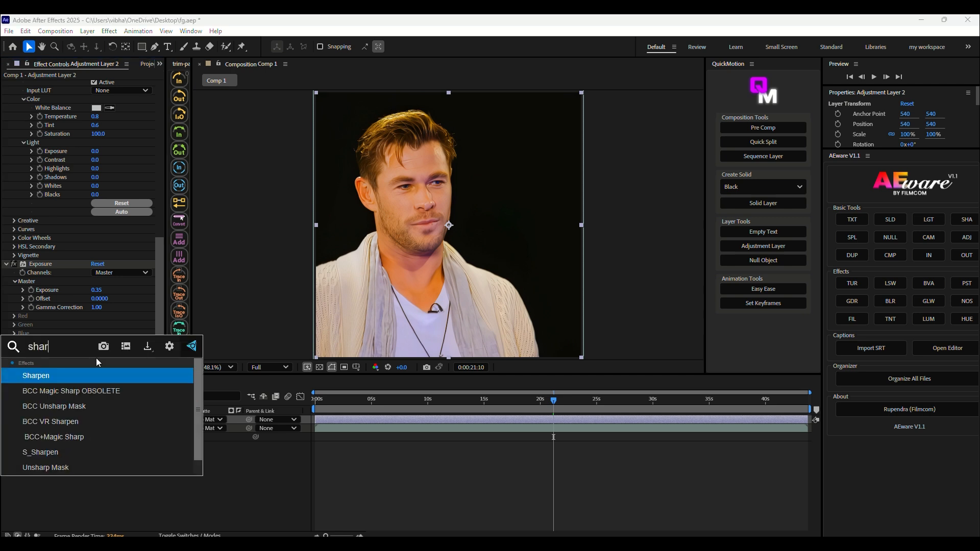
{"action": "type", "text": "p"}
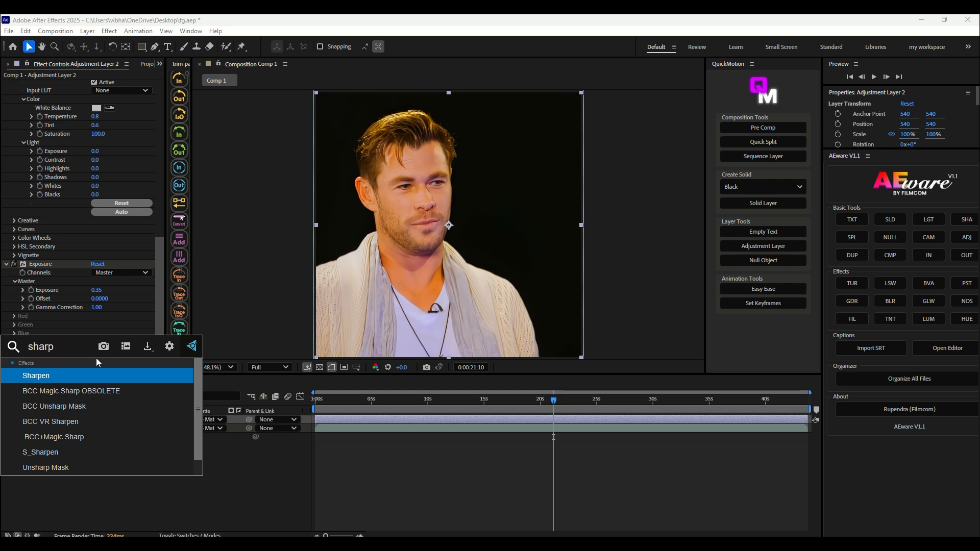
{"action": "left_click", "coordinate": [41, 457]}
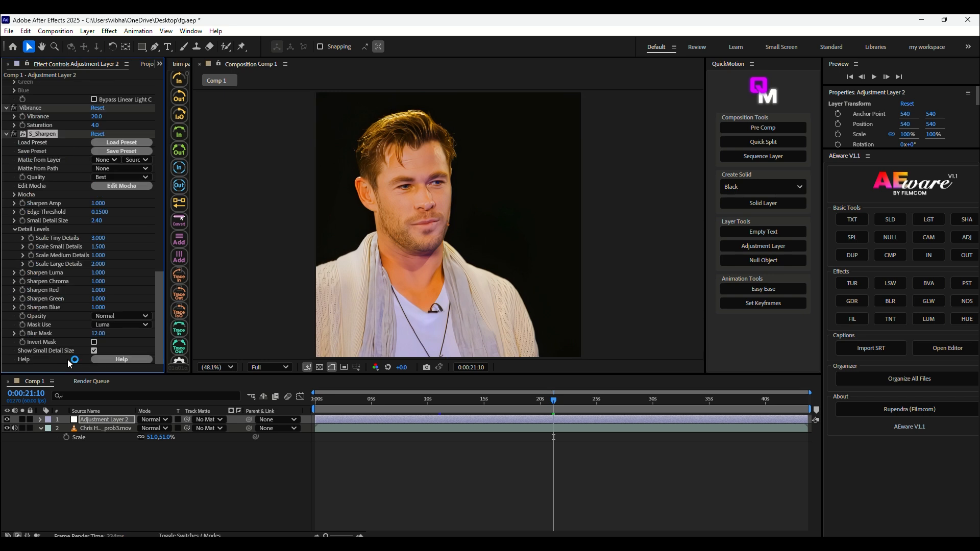
- In S_Sharpen's Detail Levels, set Scale Tiny Details to 2.8, Scale Small Details to 0.6 and Scale Large Details to 1.8
{"action": "left_click", "coordinate": [95, 238]}
{"action": "type", "text": "2.8"}
{"action": "left_click", "coordinate": [97, 246]}
{"action": "type", "text": "0.6"}
{"action": "key", "text": "Return"}
{"action": "left_click", "coordinate": [100, 266]}
{"action": "type", "text": "1.8"}
{"action": "key", "text": "Return"}
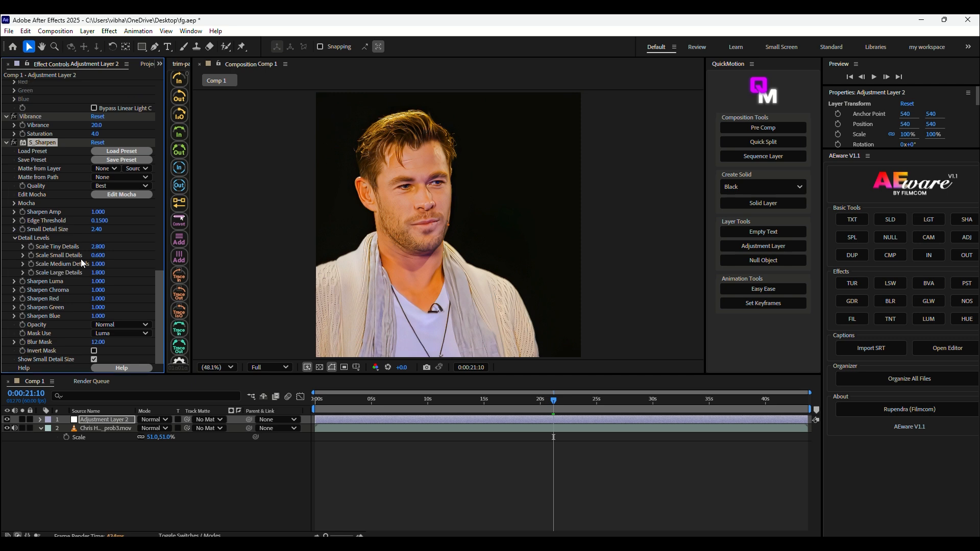
- Set the S_Sharpen effect's Sharpen Amp to 0.8
{"action": "left_click", "coordinate": [98, 211]}
{"action": "type", "text": "0.8"}
{"action": "key", "text": "Return"}
- Check frames from 0:00:06:15 to 0:00:17:14 and compare the footage with the adjustment layer hidden and shown
{"action": "left_click", "coordinate": [384, 402]}
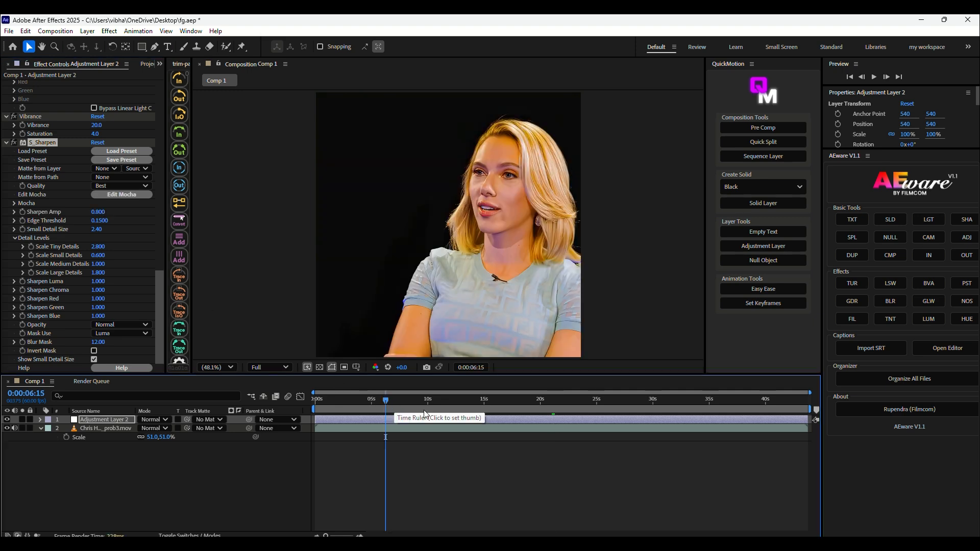
{"action": "left_click", "coordinate": [424, 409]}
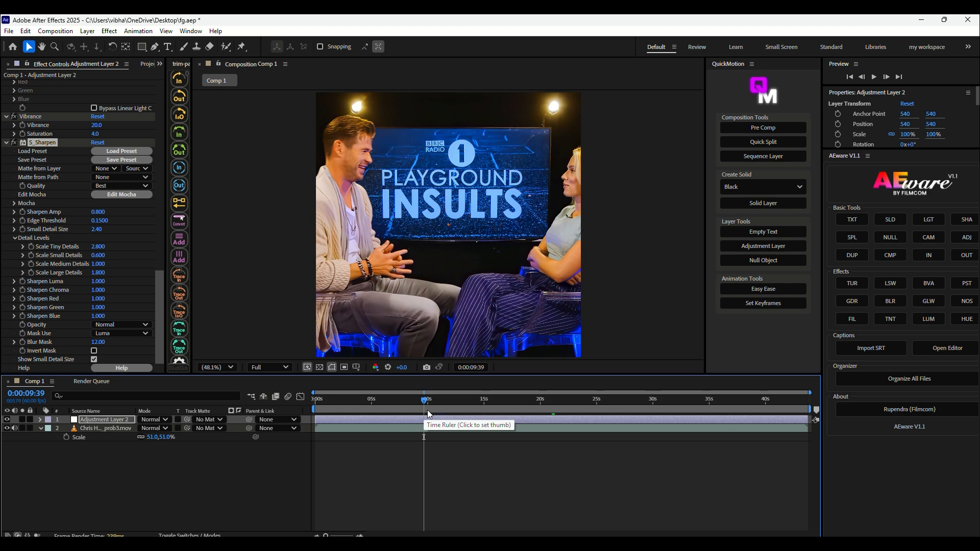
{"action": "left_click", "coordinate": [470, 405]}
{"action": "left_click", "coordinate": [494, 402]}
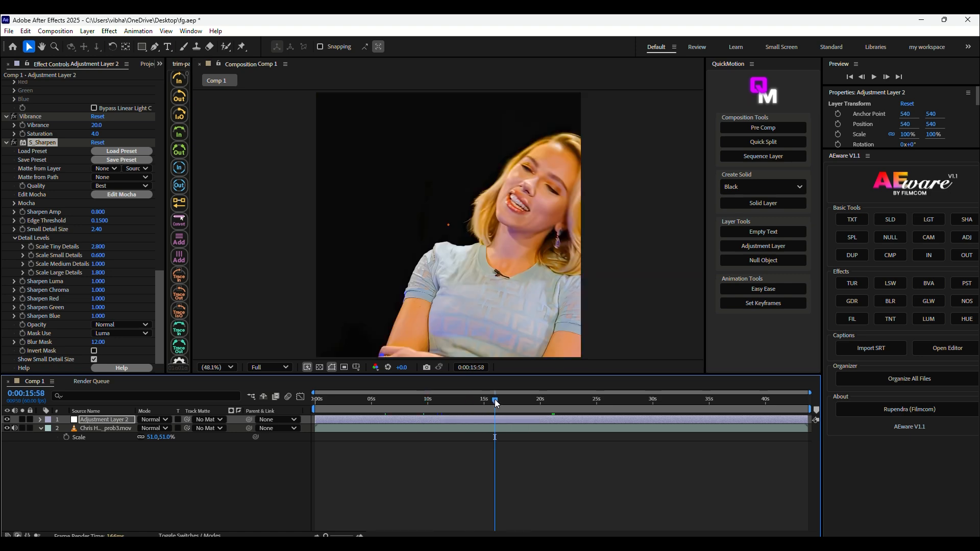
{"action": "left_click", "coordinate": [509, 402]}
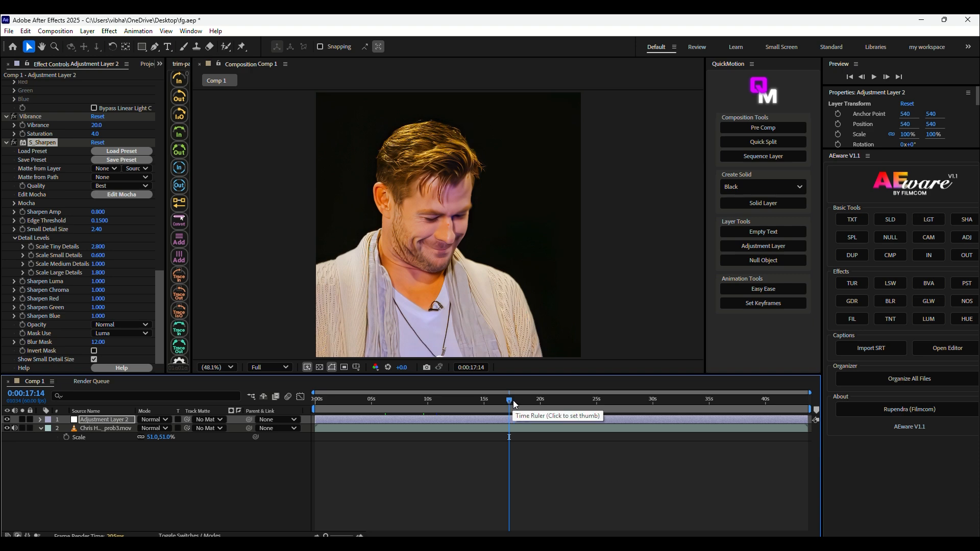
{"action": "left_click", "coordinate": [7, 419]}
{"action": "left_click", "coordinate": [7, 419]}
{"action": "left_click", "coordinate": [7, 420]}
{"action": "left_click", "coordinate": [7, 419]}
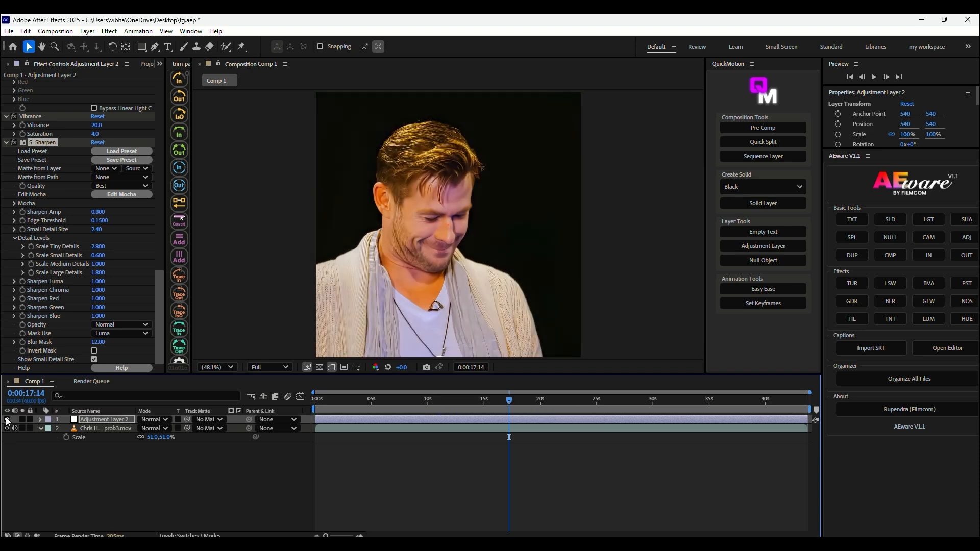
- Examine the sharpening and grade on several frames in the second half of the clip, ending at 0:00:39:13
{"action": "left_click", "coordinate": [565, 403]}
{"action": "left_click", "coordinate": [614, 401]}
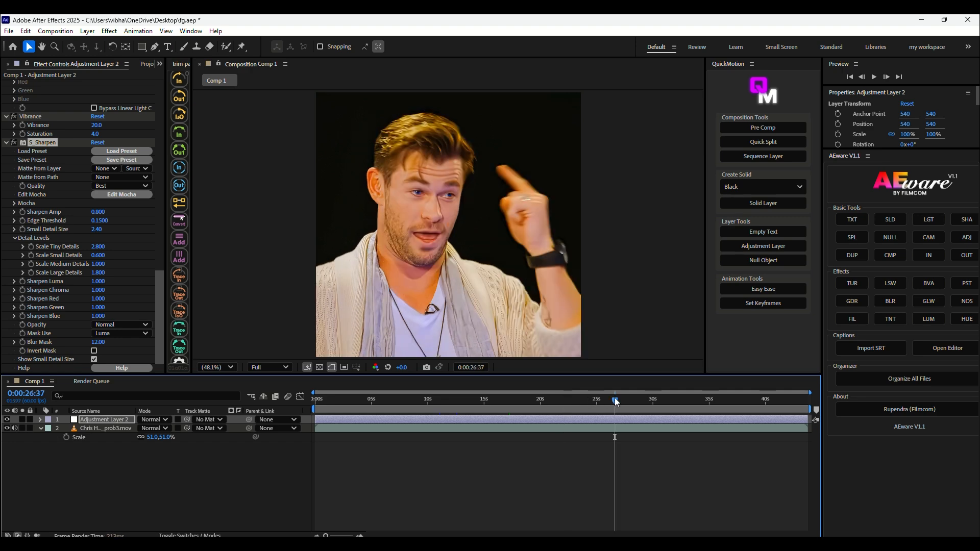
{"action": "left_click", "coordinate": [681, 406]}
{"action": "left_click", "coordinate": [717, 407]}
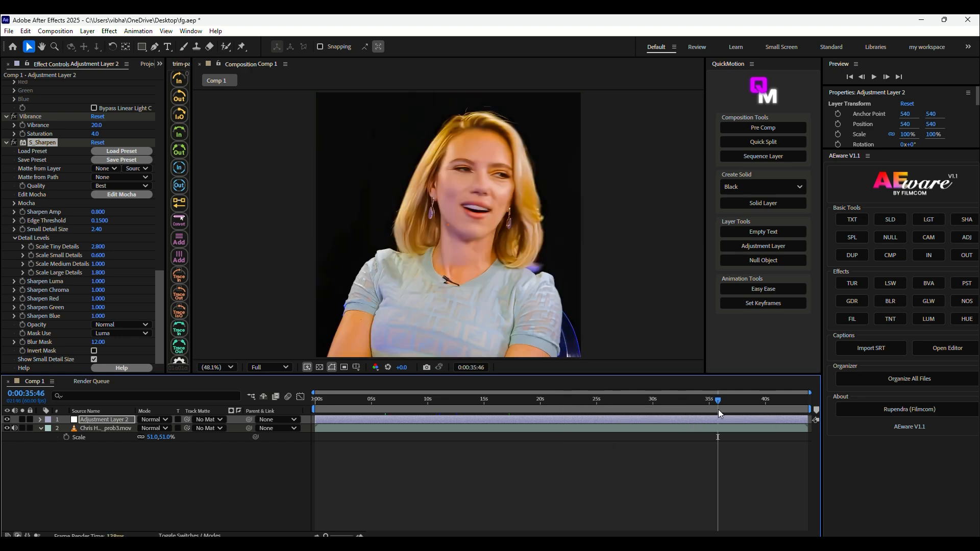
{"action": "left_click", "coordinate": [756, 406]}
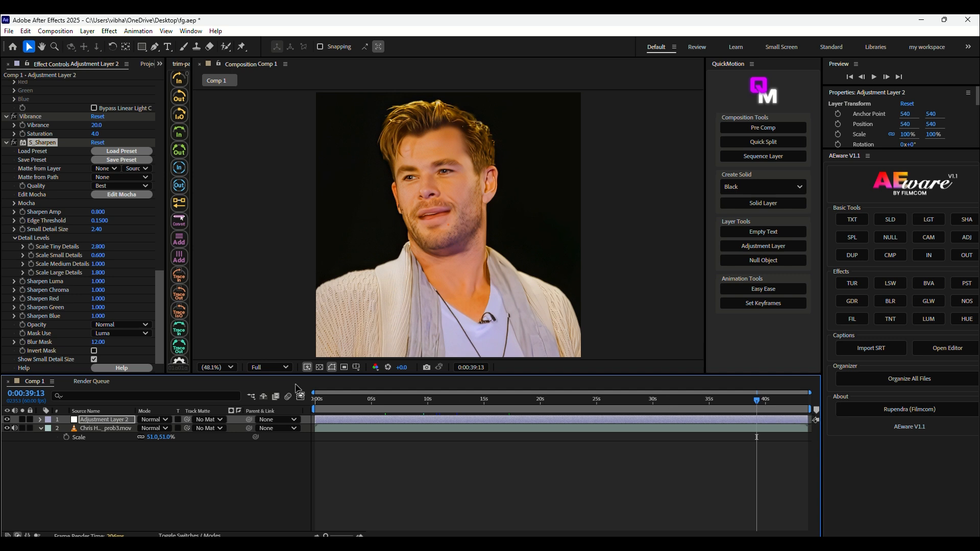
- Raise the S_Sharpen effect's Sharpen Amp to 1.2
{"action": "left_click", "coordinate": [98, 212]}
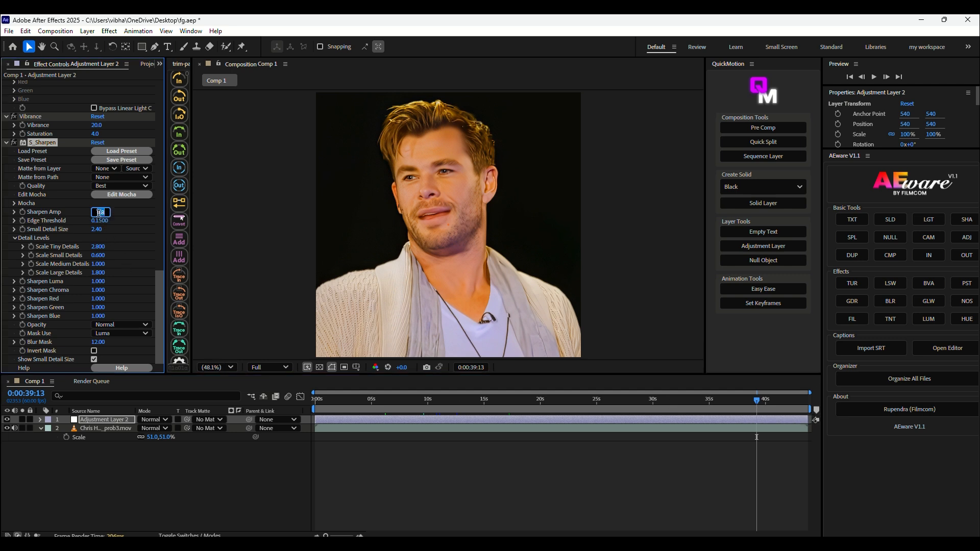
{"action": "type", "text": "1.2"}
{"action": "key", "text": "Return"}
- Cool the image by lowering the Lumetri Color Temperature to -20.2
{"action": "scroll", "coordinate": [79, 238], "scroll_direction": "up", "scroll_amount": 12}
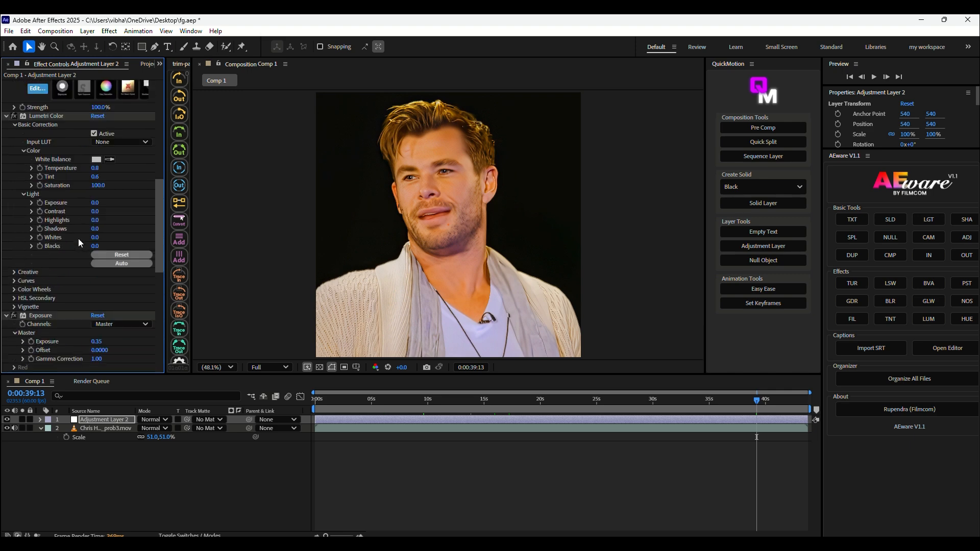
{"action": "scroll", "coordinate": [78, 237], "scroll_direction": "up", "scroll_amount": 1}
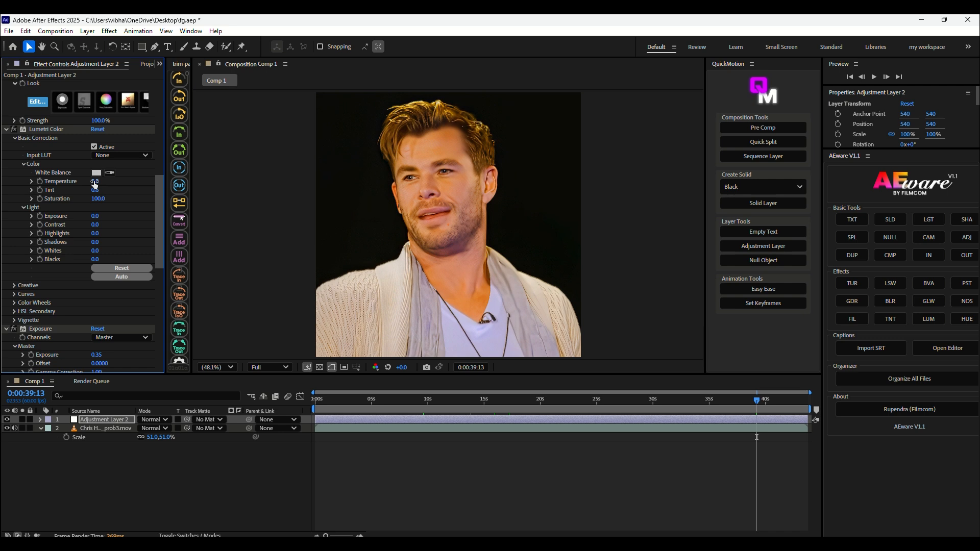
{"action": "left_click_drag", "start_coordinate": [94, 182], "coordinate": [88, 182]}
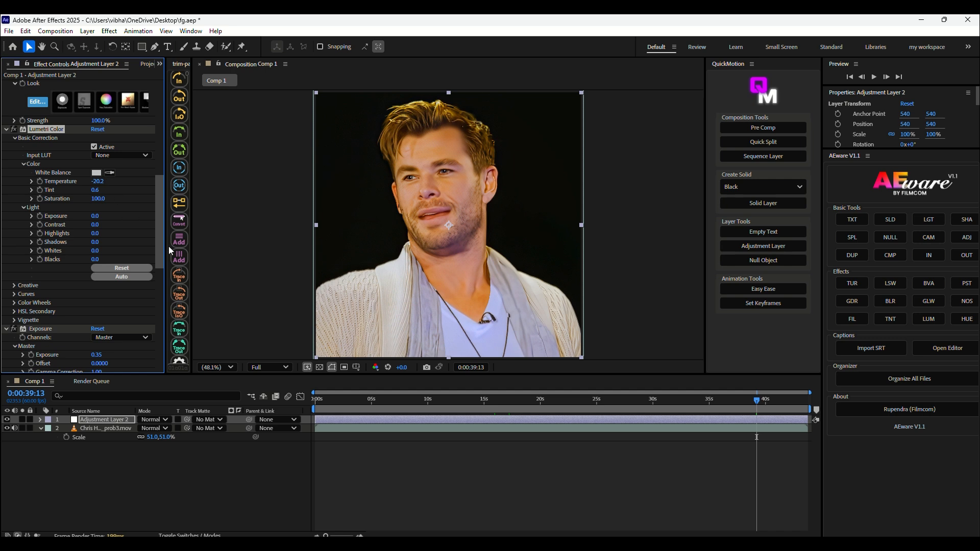
- In Lumetri's Hue vs Sat curve, sample the man's hair and slightly lower the saturation of that orange-red hue
{"action": "left_click", "coordinate": [13, 294]}
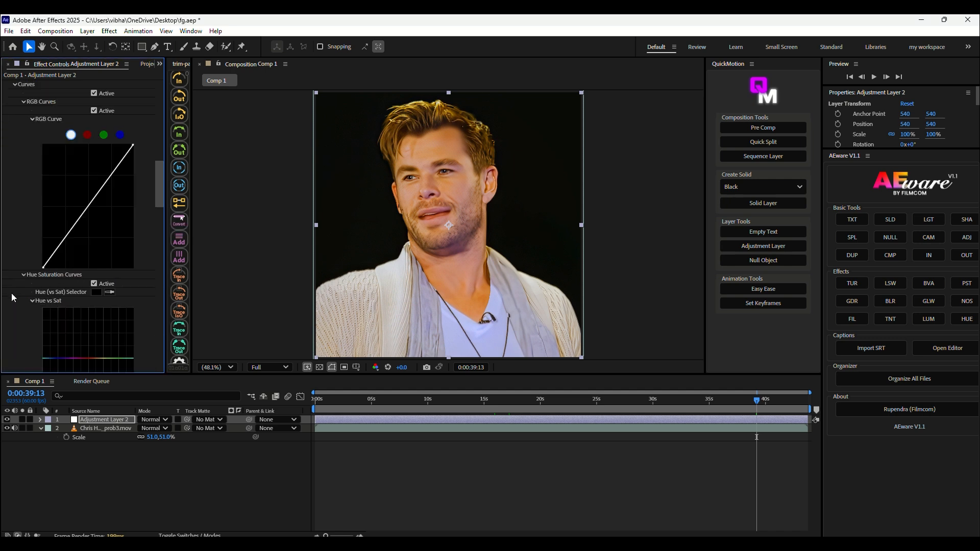
{"action": "left_click", "coordinate": [111, 292]}
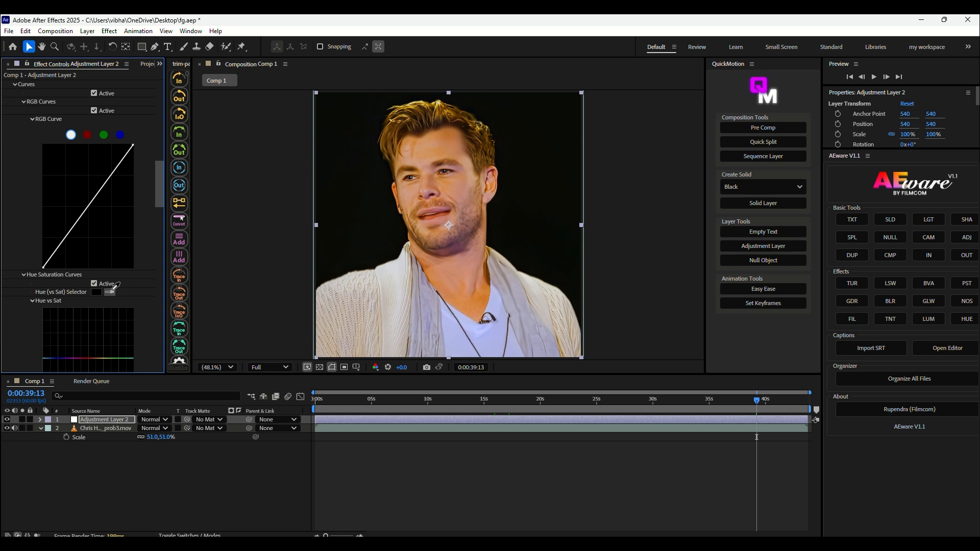
{"action": "left_click", "coordinate": [421, 104]}
{"action": "left_click_drag", "start_coordinate": [91, 359], "coordinate": [91, 362]}
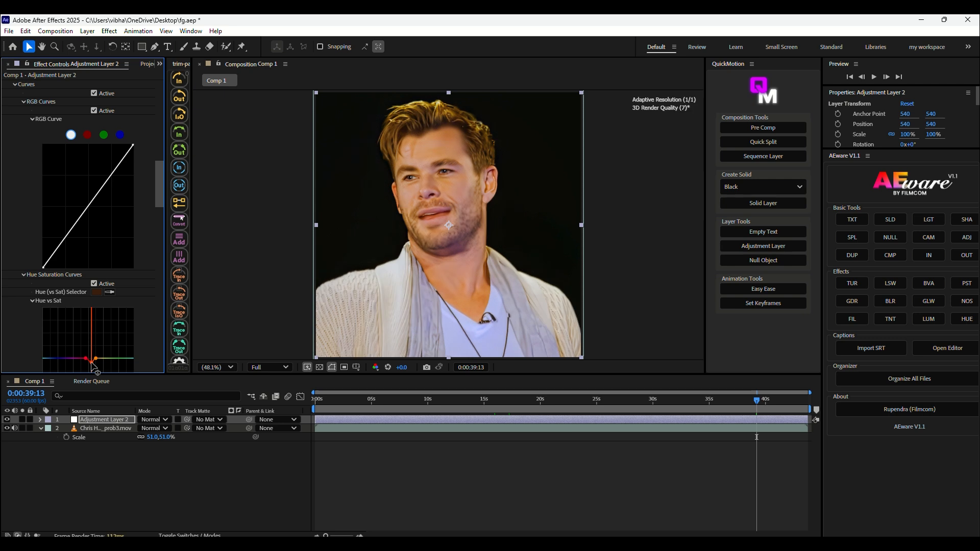
- In Lumetri's Hue vs Luma curve, sample a bright strand of the man's hair and slightly raise that yellow hue's luma
{"action": "scroll", "coordinate": [71, 311], "scroll_direction": "down", "scroll_amount": 7}
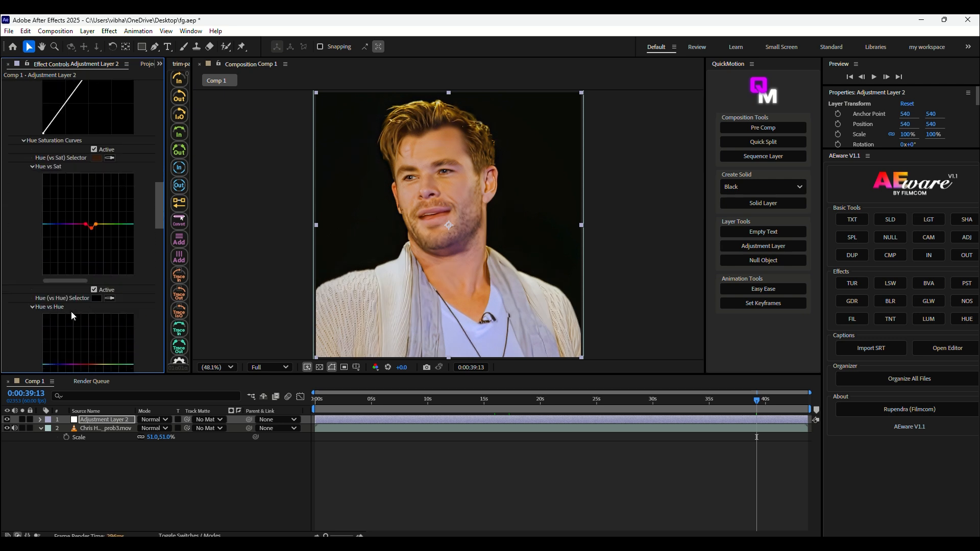
{"action": "scroll", "coordinate": [72, 311], "scroll_direction": "down", "scroll_amount": 5}
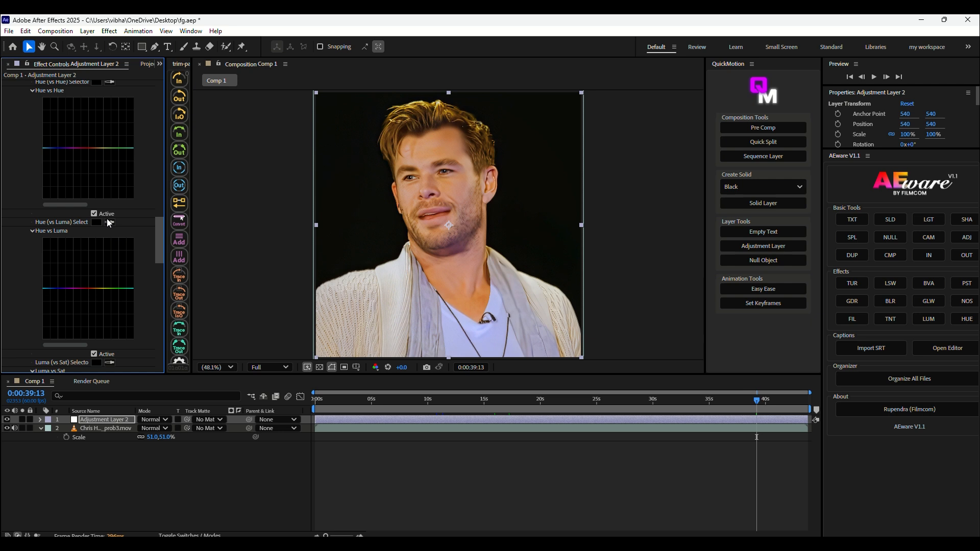
{"action": "left_click", "coordinate": [422, 102]}
- Check the adjusted hues on frames between 0:00:05:48 and 0:00:16:06
{"action": "left_click", "coordinate": [381, 395]}
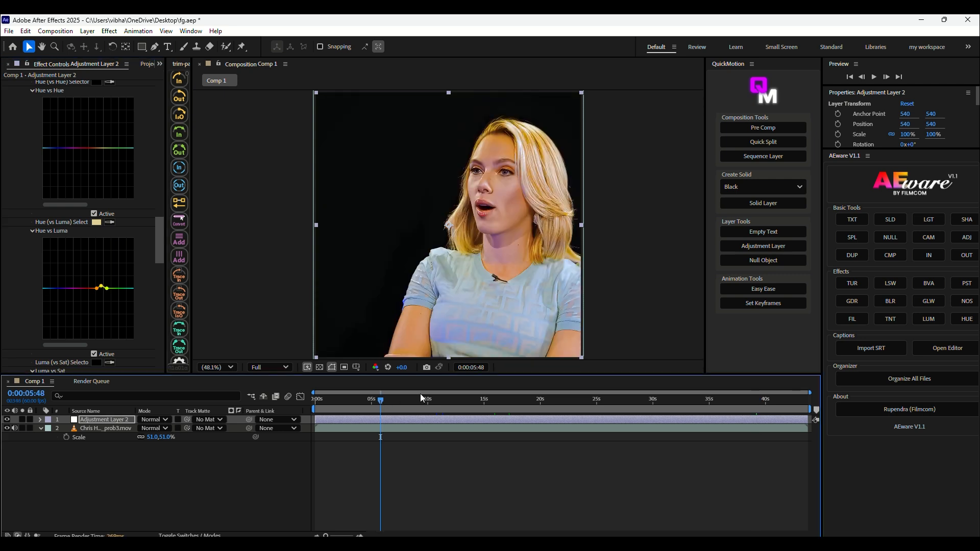
{"action": "left_click", "coordinate": [416, 401]}
{"action": "left_click", "coordinate": [453, 398]}
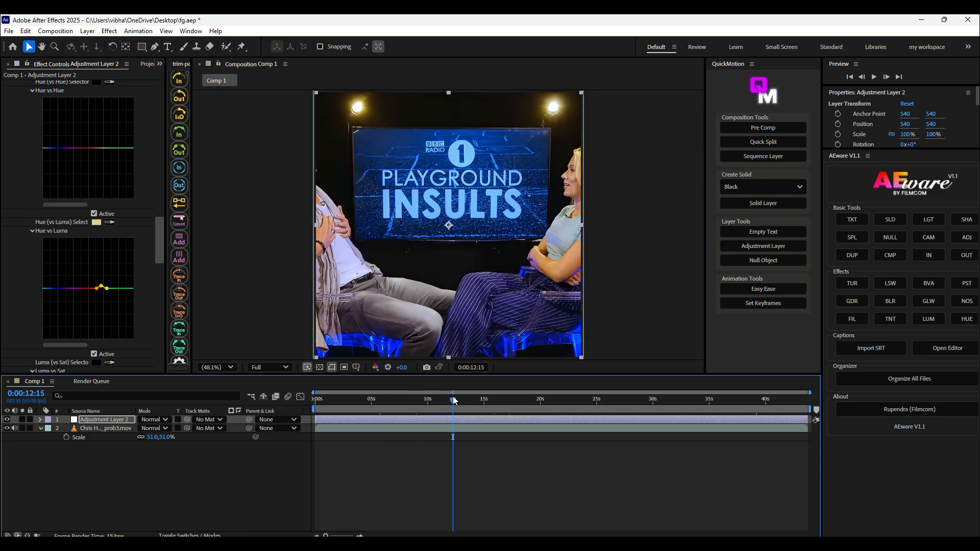
{"action": "left_click", "coordinate": [496, 398]}
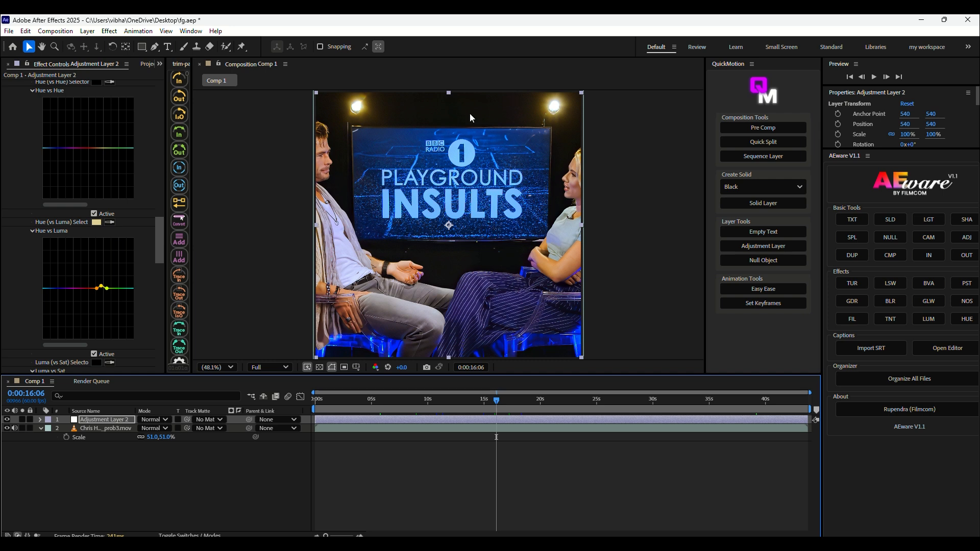
- Sample the woman's light blue top for the Hue vs Sat curve and slightly raise the saturation of that blue
{"action": "scroll", "coordinate": [142, 204], "scroll_direction": "up", "scroll_amount": 8}
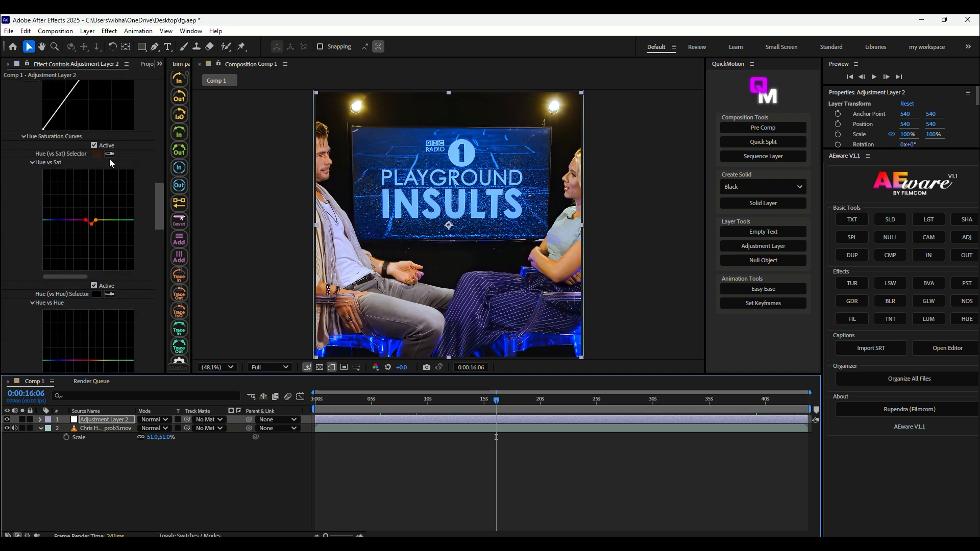
{"action": "scroll", "coordinate": [111, 173], "scroll_direction": "up", "scroll_amount": 1}
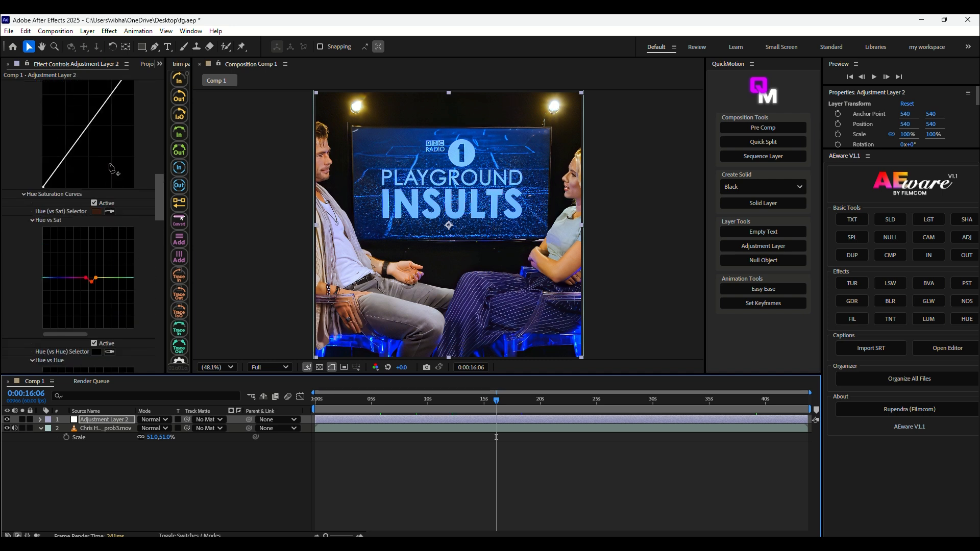
{"action": "left_click", "coordinate": [111, 211]}
{"action": "left_click", "coordinate": [564, 232]}
{"action": "left_click_drag", "start_coordinate": [52, 279], "coordinate": [53, 276]}
- Review frames from 0:00:09:04 to 0:00:17:52, then toggle the adjustment layer's visibility to compare the grade with the ungraded footage
{"action": "left_click", "coordinate": [417, 405]}
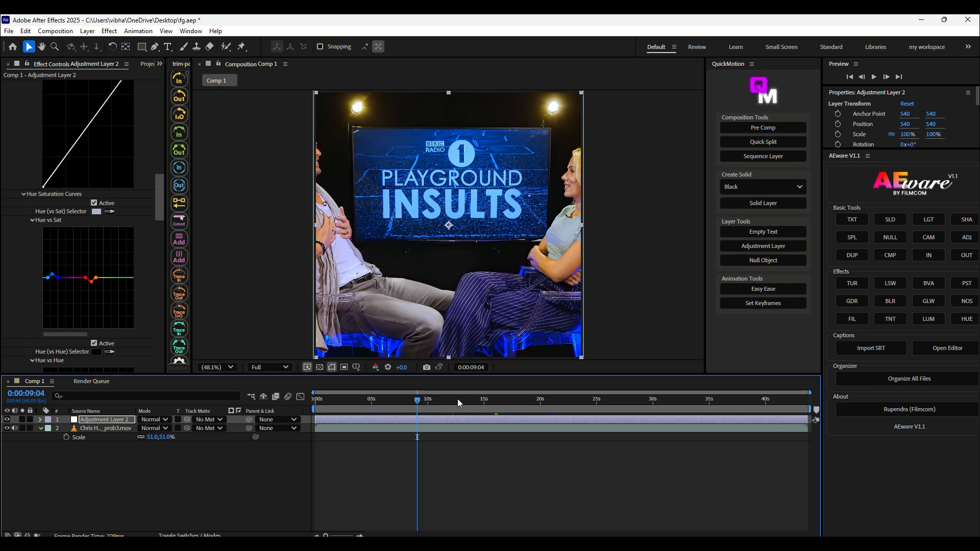
{"action": "left_click", "coordinate": [457, 399]}
{"action": "left_click", "coordinate": [516, 399]}
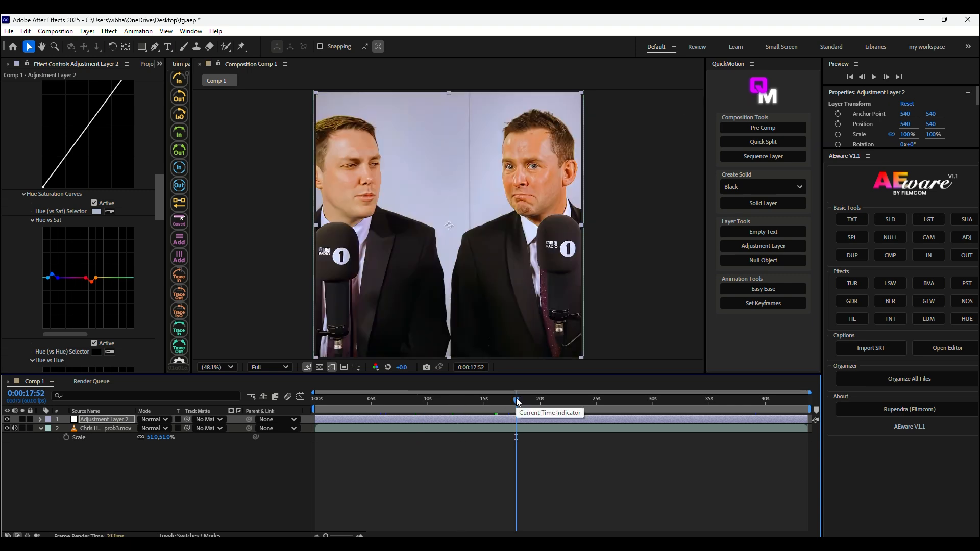
{"action": "left_click", "coordinate": [7, 419]}
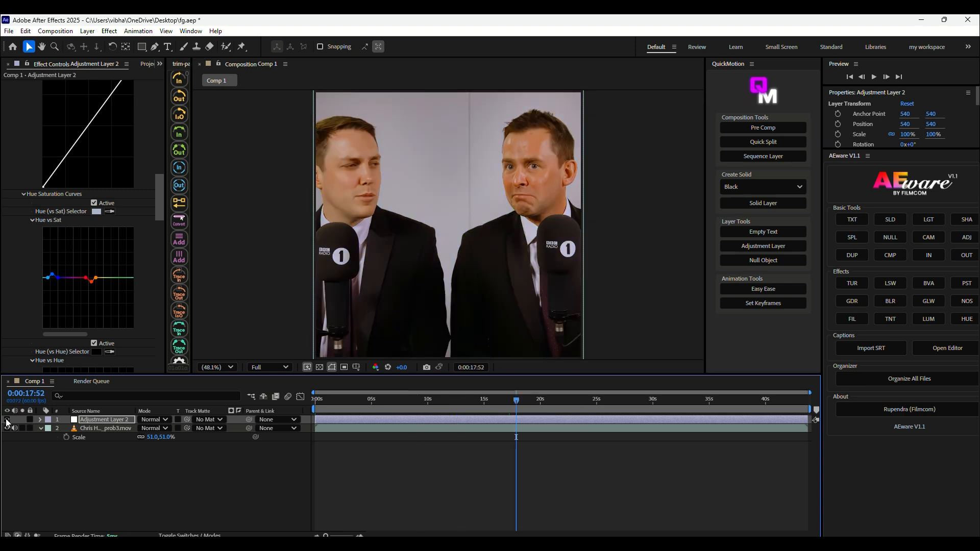
{"action": "left_click", "coordinate": [7, 420]}
{"action": "left_click", "coordinate": [6, 420]}
{"action": "left_click", "coordinate": [7, 420]}
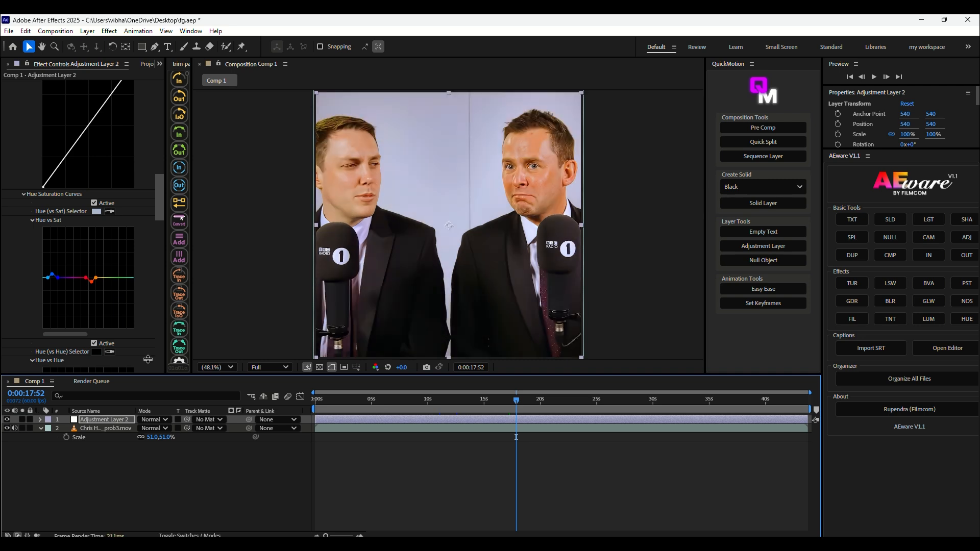
- Pre-compose the adjustment layer and the video layer together with the default settings
{"action": "left_click", "coordinate": [97, 428], "text": "shift"}
{"action": "right_click", "coordinate": [97, 427]}
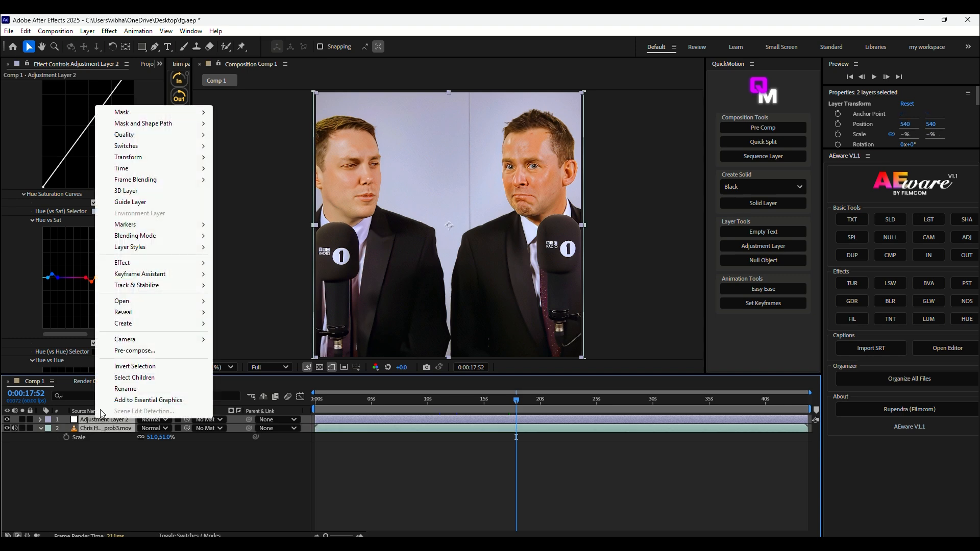
{"action": "left_click", "coordinate": [134, 351]}
{"action": "key", "text": "Return"}
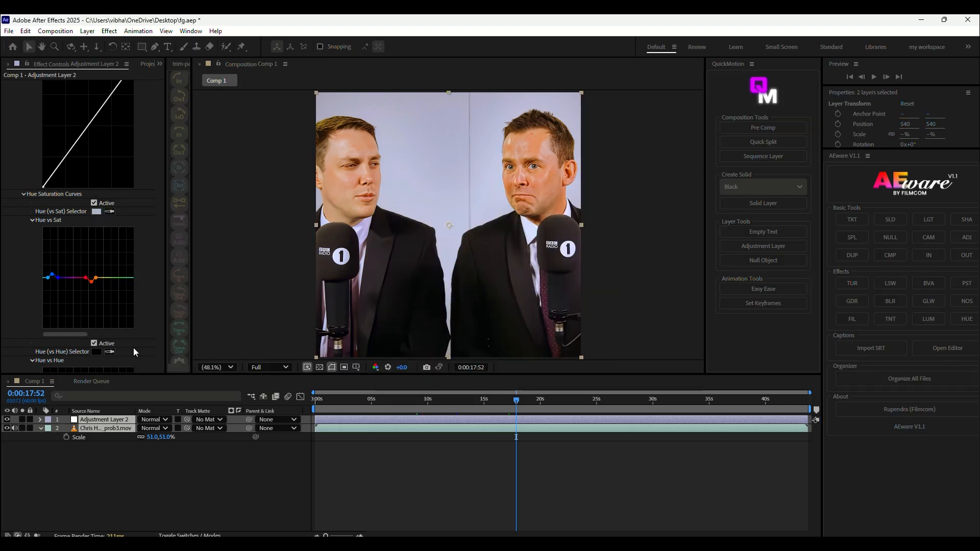
- Create a 1080 x 1080 px black solid above the pre-composed footage
{"action": "key", "text": "ctrl+y"}
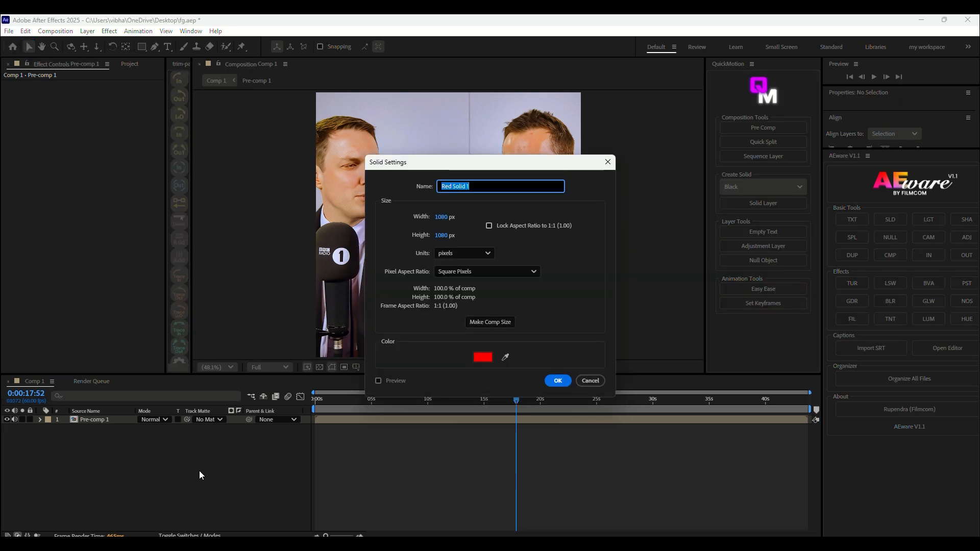
{"action": "left_click", "coordinate": [488, 360]}
{"action": "left_click_drag", "start_coordinate": [465, 273], "coordinate": [375, 349]}
{"action": "left_click", "coordinate": [592, 221]}
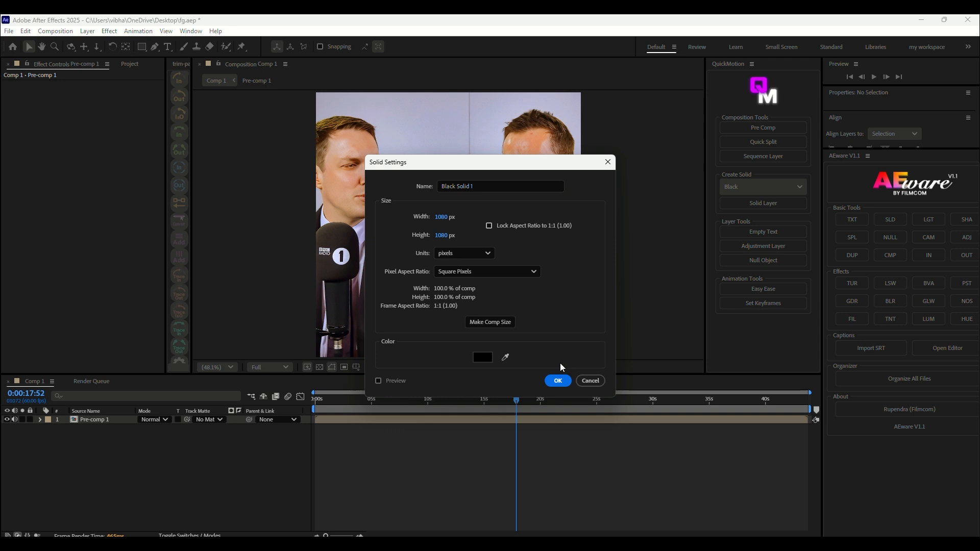
{"action": "left_click", "coordinate": [557, 380]}
- Draw a rounded-rectangle mask just inside the black solid's edges and invert it so the solid forms a border
{"action": "left_click_drag", "start_coordinate": [142, 46], "coordinate": [164, 60]}
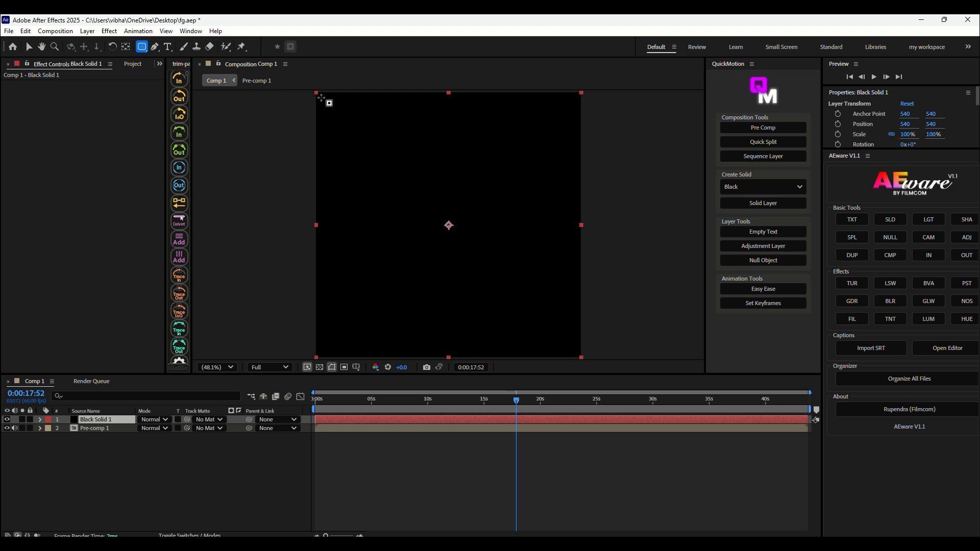
{"action": "left_click_drag", "start_coordinate": [321, 97], "coordinate": [574, 352]}
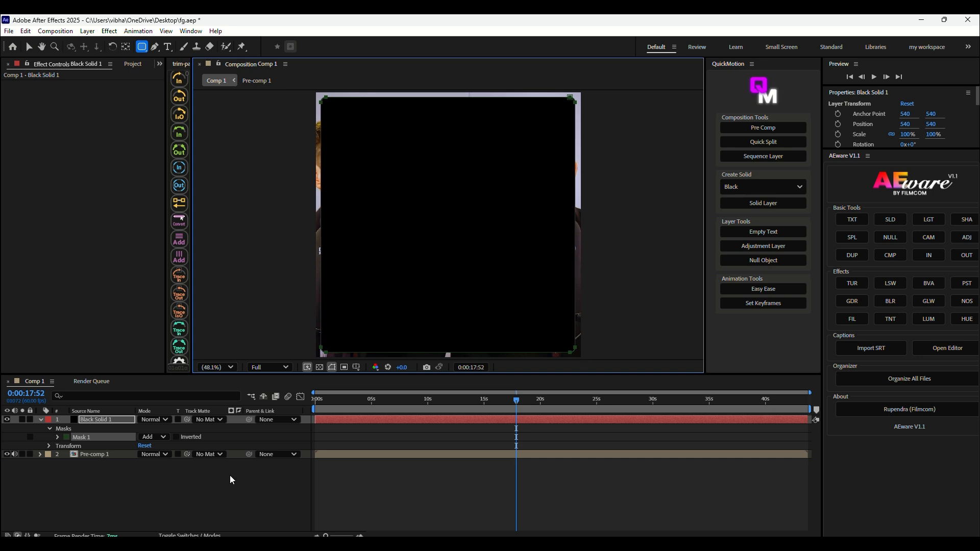
{"action": "left_click", "coordinate": [176, 437]}
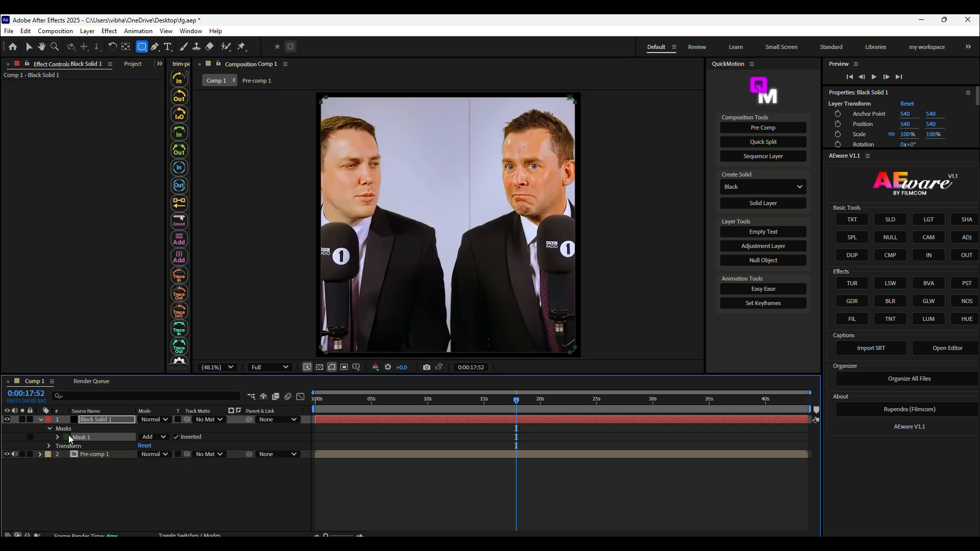
- Set the mask feather on the black solid to 20 pixels
{"action": "left_click", "coordinate": [58, 437]}
{"action": "left_click", "coordinate": [149, 454]}
{"action": "type", "text": "20"}
{"action": "key", "text": "Return"}
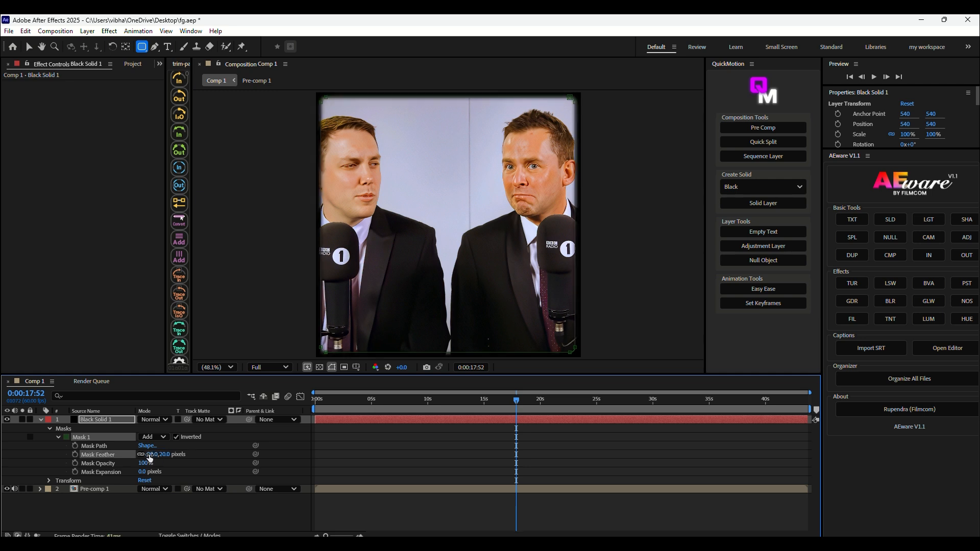
- Pre-compose the black solid and the pre-composed footage together with the default settings
{"action": "left_click", "coordinate": [86, 419]}
{"action": "key", "text": "ctrl+a"}
{"action": "right_click", "coordinate": [85, 419]}
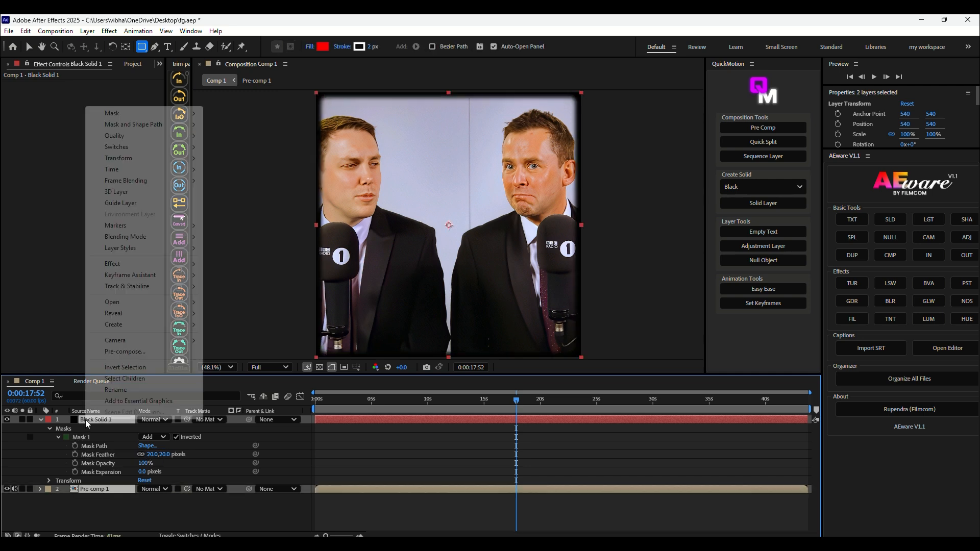
{"action": "left_click", "coordinate": [125, 351]}
{"action": "key", "text": "Return"}
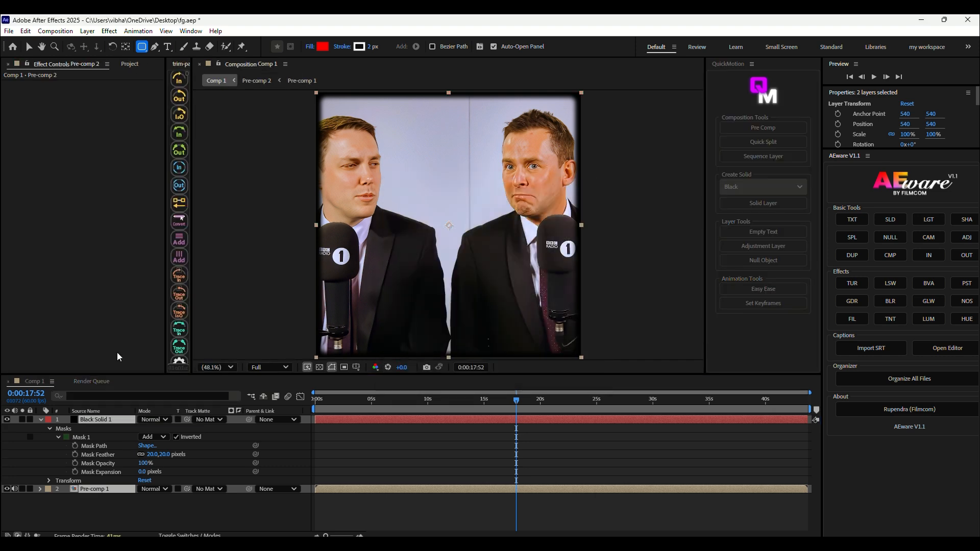
- Examine the framed footage at several points along the timeline, ending at 0:00:22:27
{"action": "left_click", "coordinate": [352, 480]}
{"action": "left_click", "coordinate": [397, 401]}
{"action": "left_click", "coordinate": [424, 401]}
{"action": "left_click", "coordinate": [461, 405]}
{"action": "left_click", "coordinate": [503, 406]}
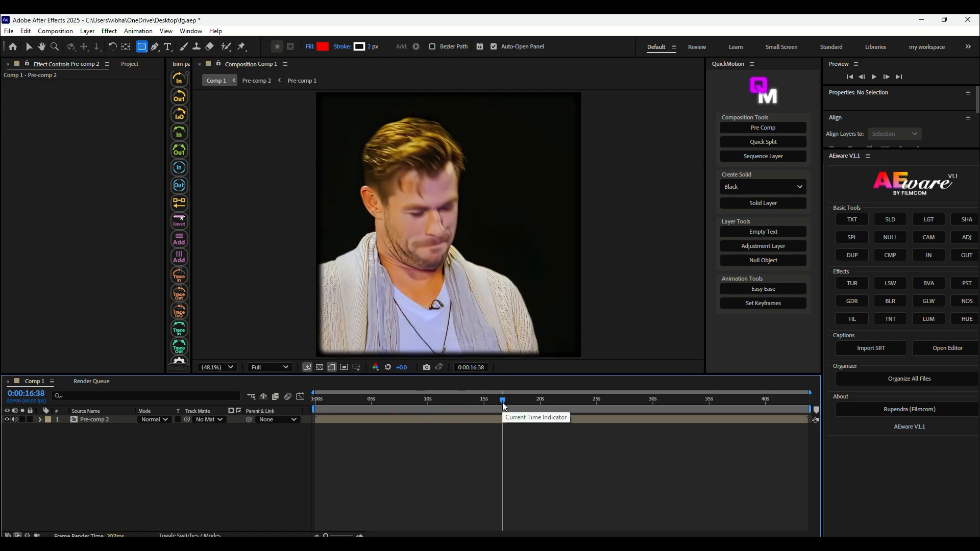
{"action": "left_click", "coordinate": [567, 404]}
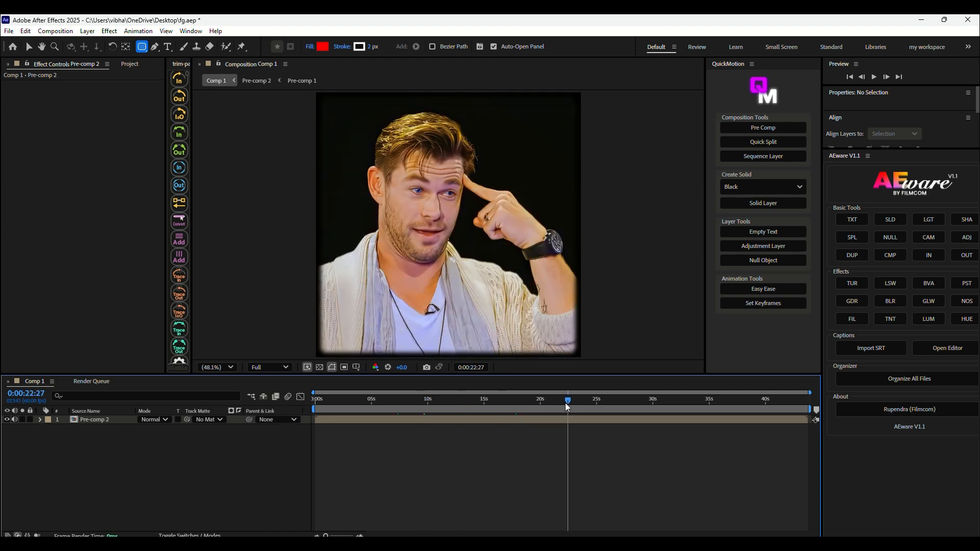
- Add Comp 1 to the render queue with the H.264 - Match Render Settings - 40 Mbps output module
{"action": "left_click", "coordinate": [8, 34]}
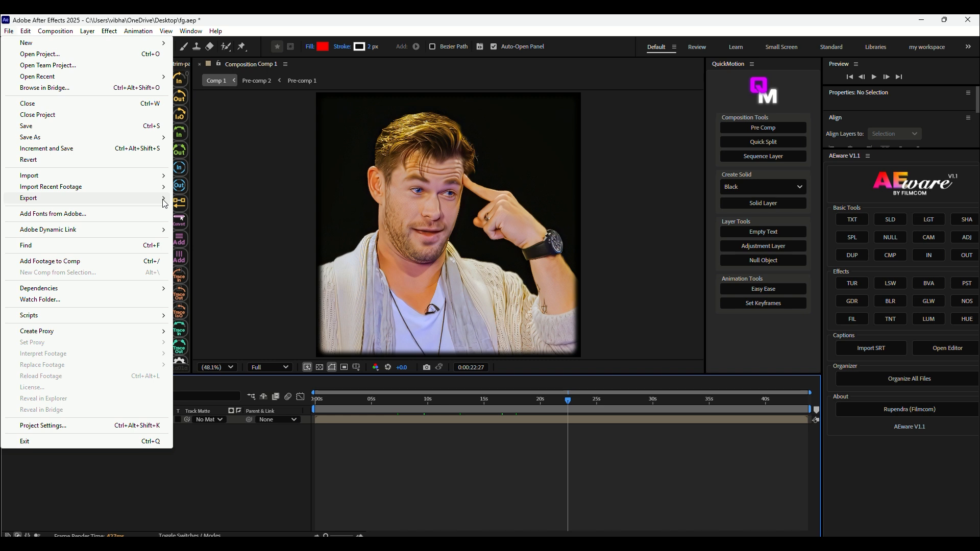
{"action": "left_click", "coordinate": [181, 209]}
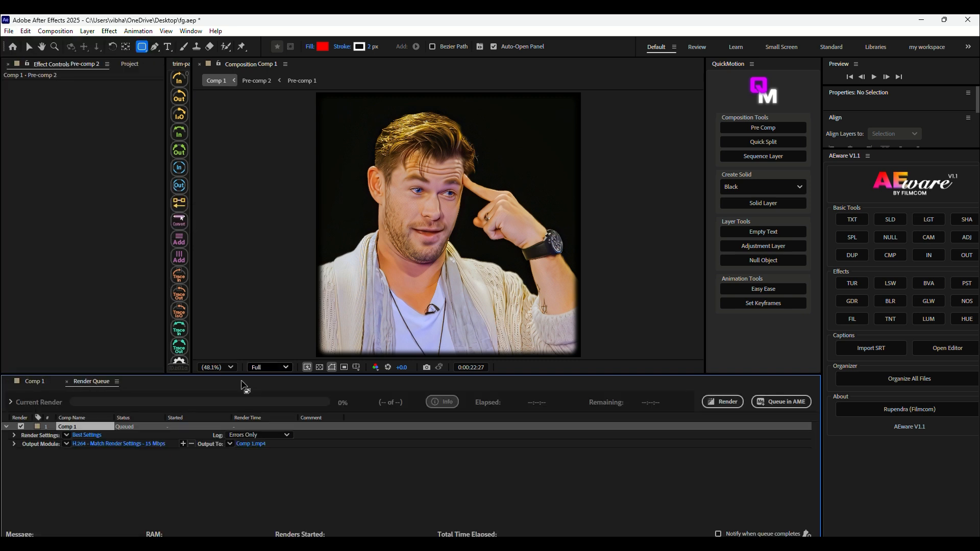
{"action": "left_click", "coordinate": [66, 444]}
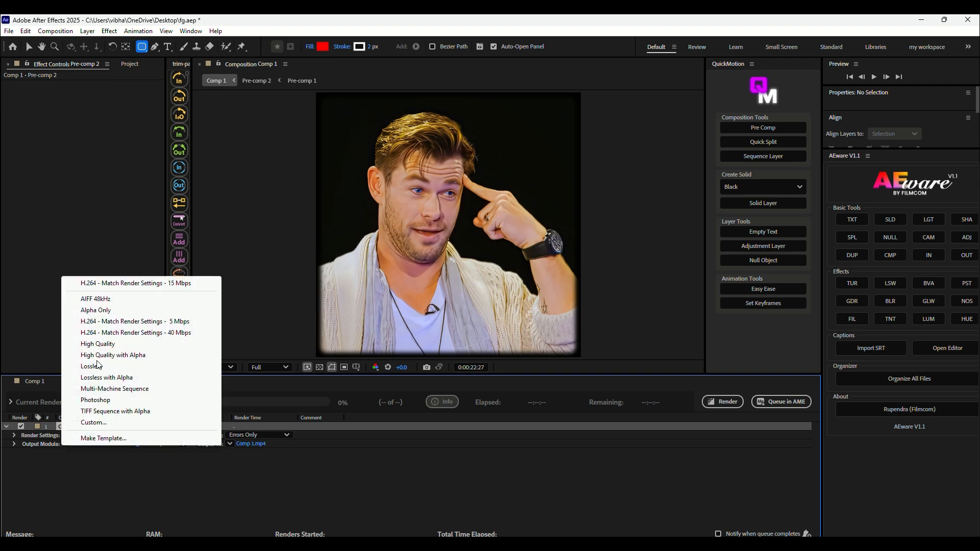
{"action": "left_click", "coordinate": [97, 333]}
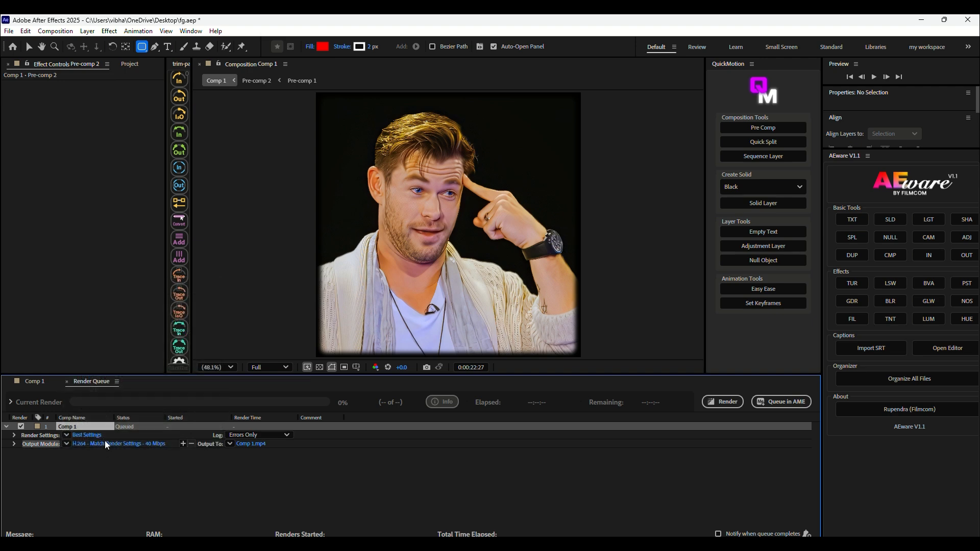
- In the output module's H.264 format options, set the encoding profile to High
{"action": "left_click", "coordinate": [105, 443]}
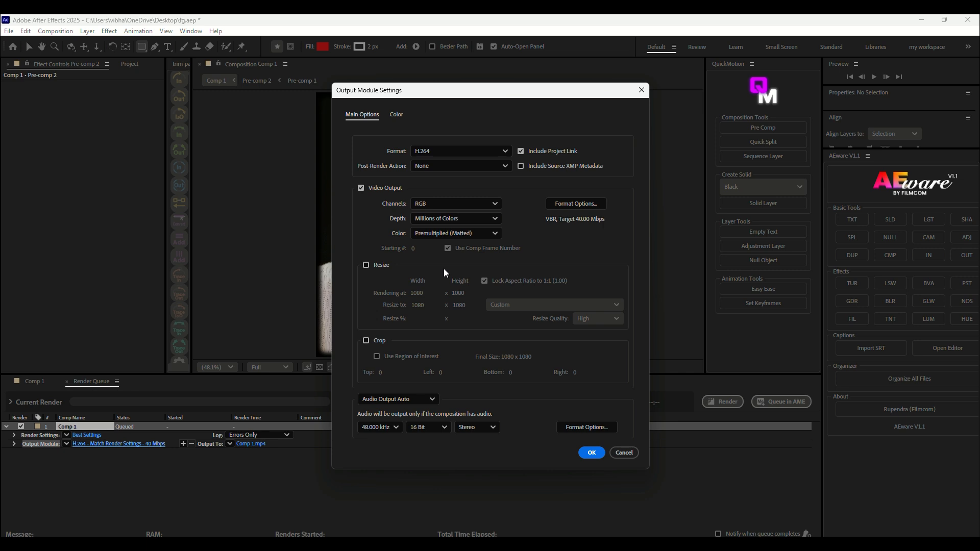
{"action": "left_click", "coordinate": [555, 203]}
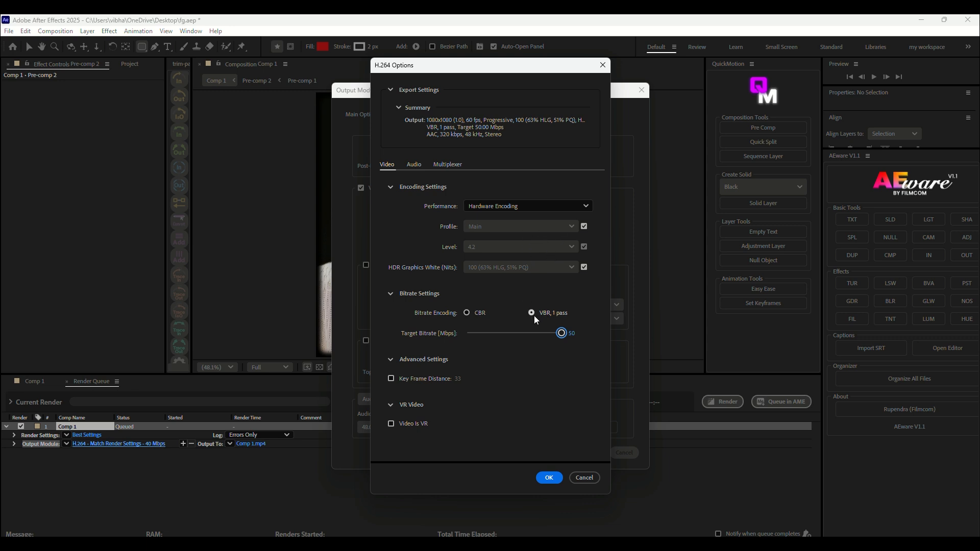
{"action": "left_click", "coordinate": [584, 227]}
{"action": "left_click", "coordinate": [562, 226]}
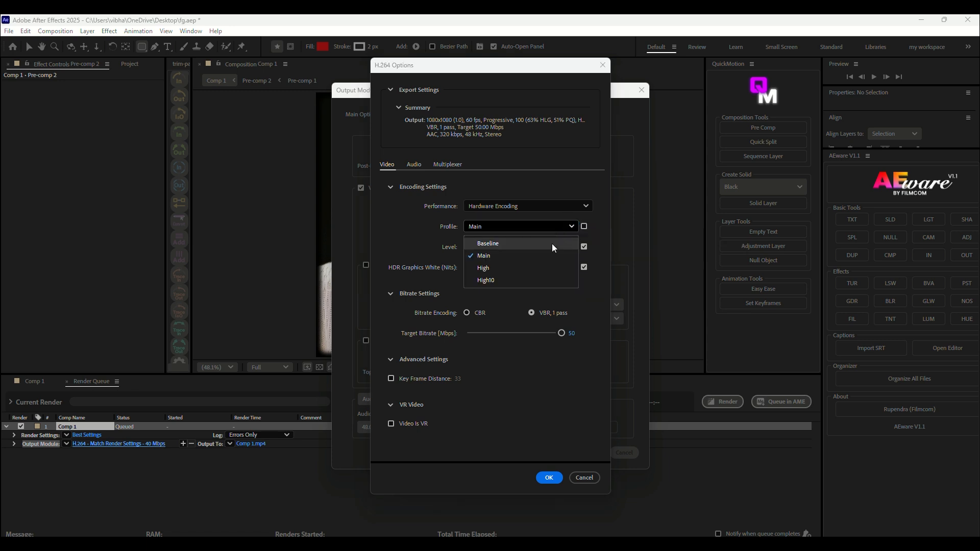
{"action": "left_click", "coordinate": [527, 269]}
{"action": "left_click", "coordinate": [582, 247]}
{"action": "left_click", "coordinate": [583, 248]}
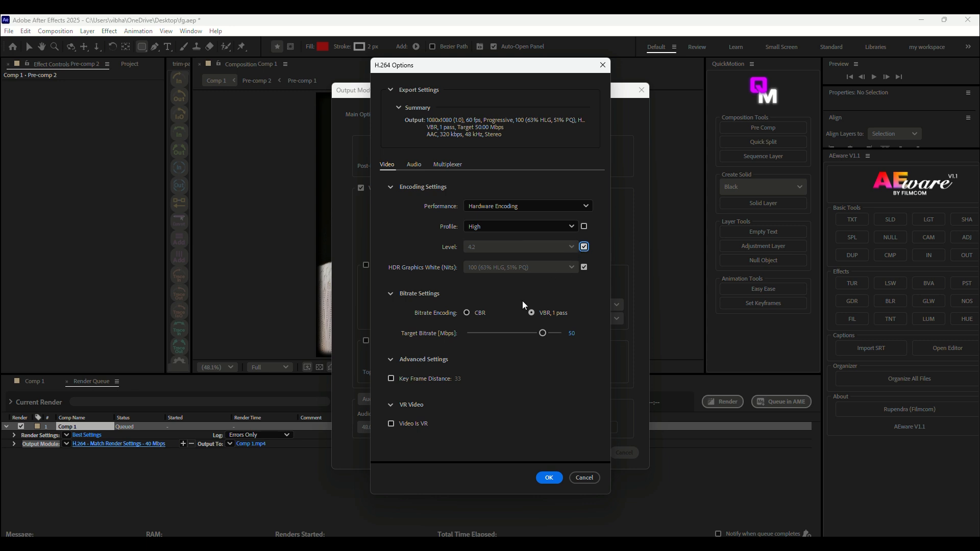
- Raise the H.264 target bitrate to 62.5 Mbps and accept the output module settings
{"action": "left_click_drag", "start_coordinate": [543, 332], "coordinate": [550, 334]}
{"action": "left_click", "coordinate": [545, 478]}
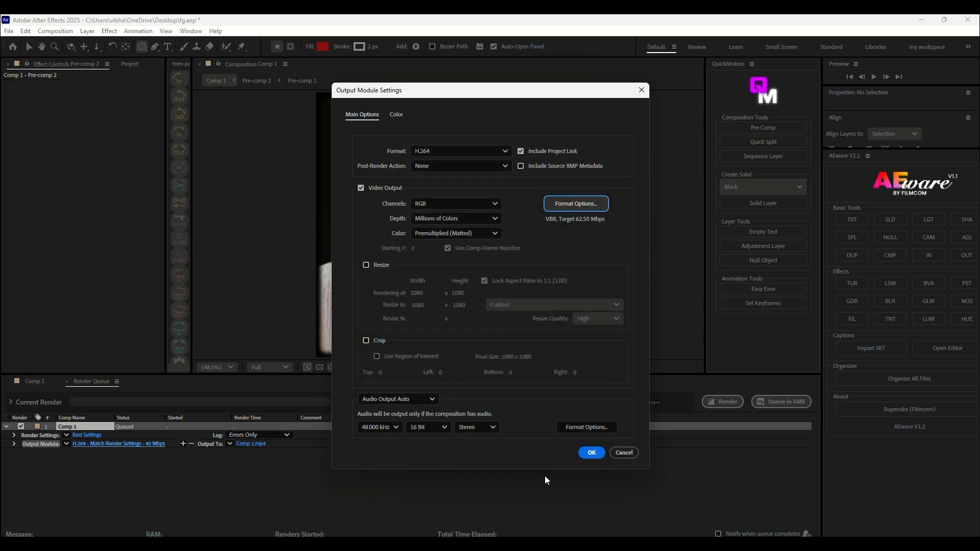
{"action": "left_click", "coordinate": [585, 452]}
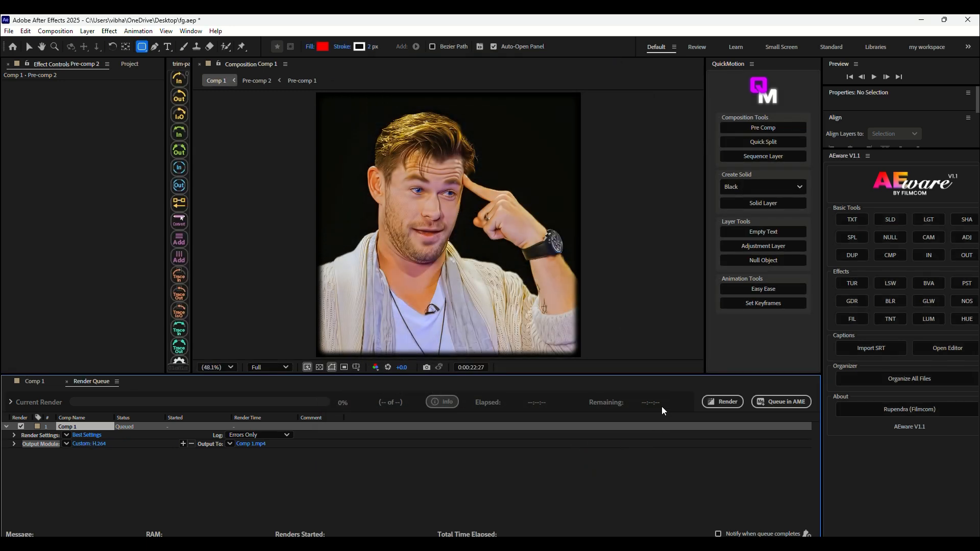